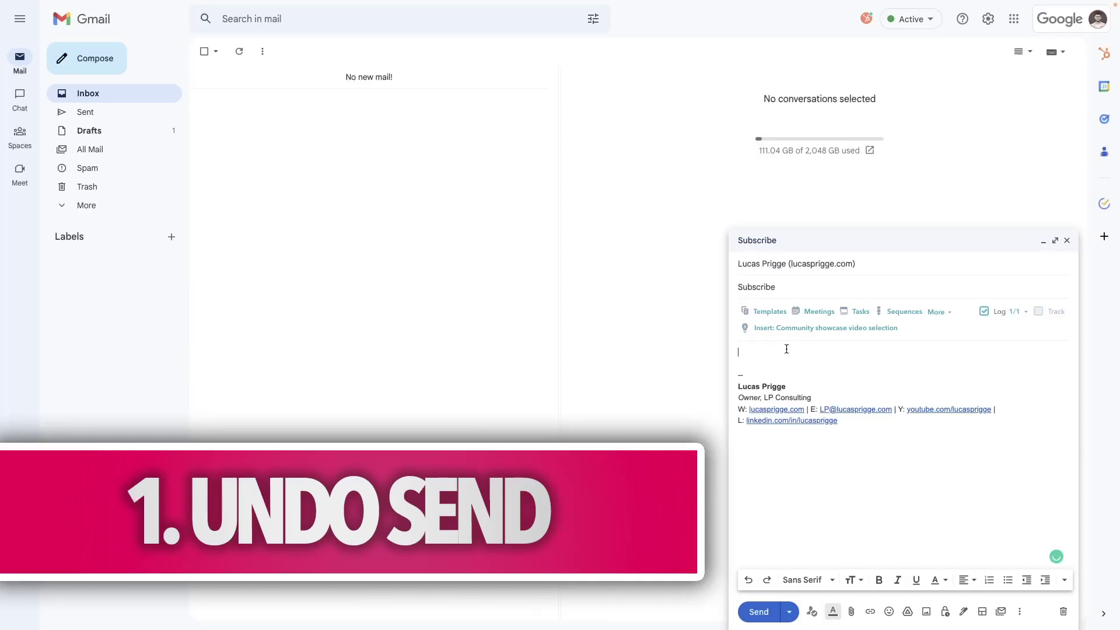
Step: Type the 'Subscribe' message text into the draft body
type("Subscribe on YouTube")
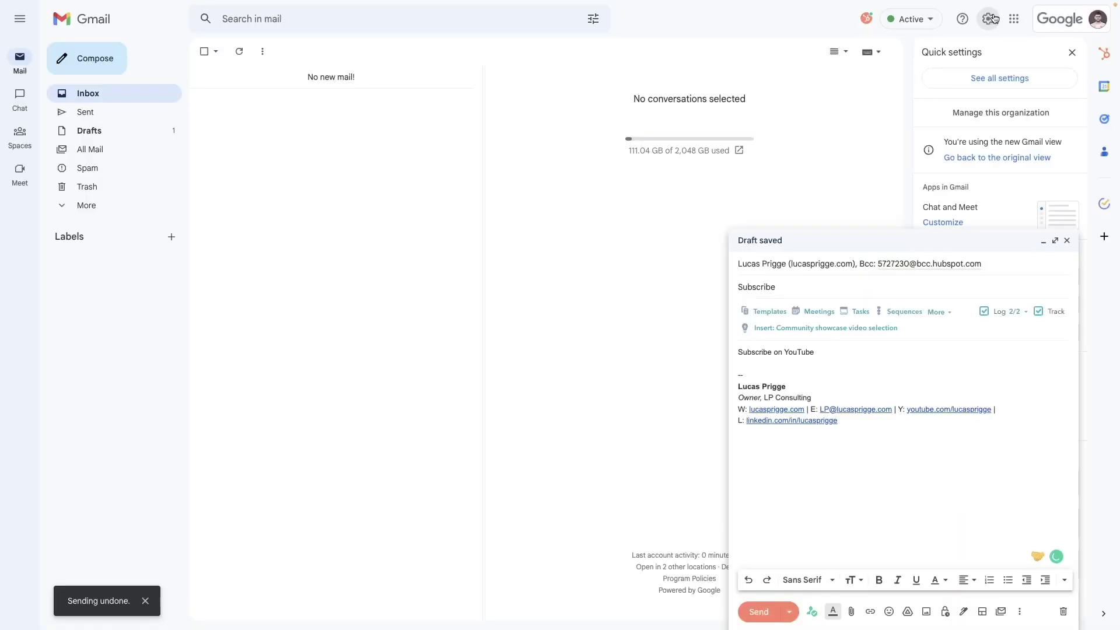
Step: Set the Undo Send cancellation period to 30 seconds and select the misspelled 'YuoTubee' in the draft
left_click(1039, 83)
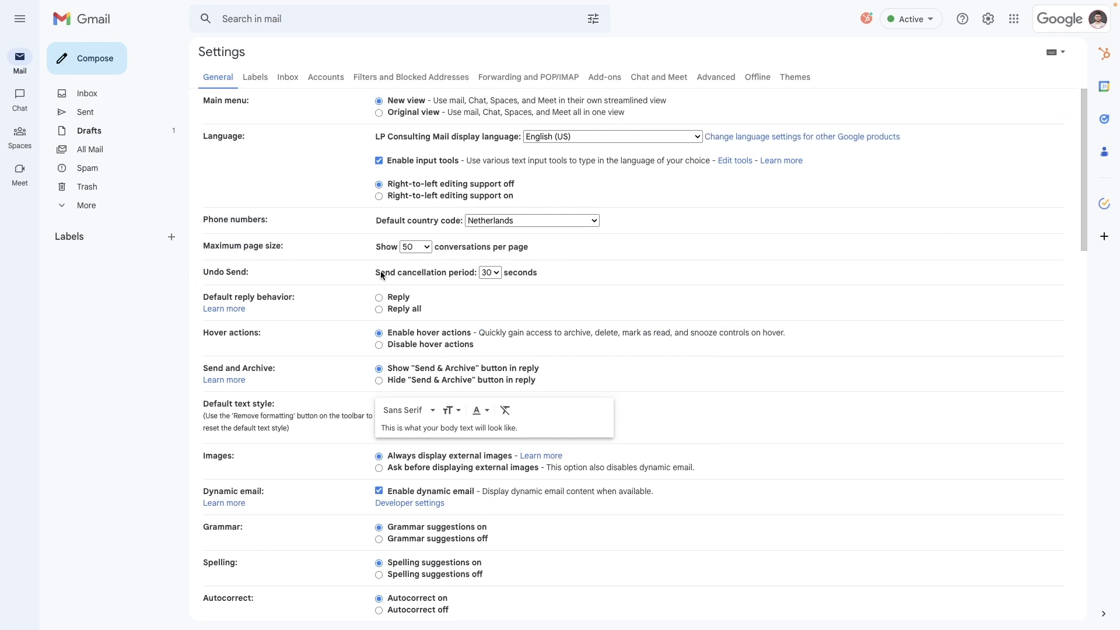
left_click(490, 273)
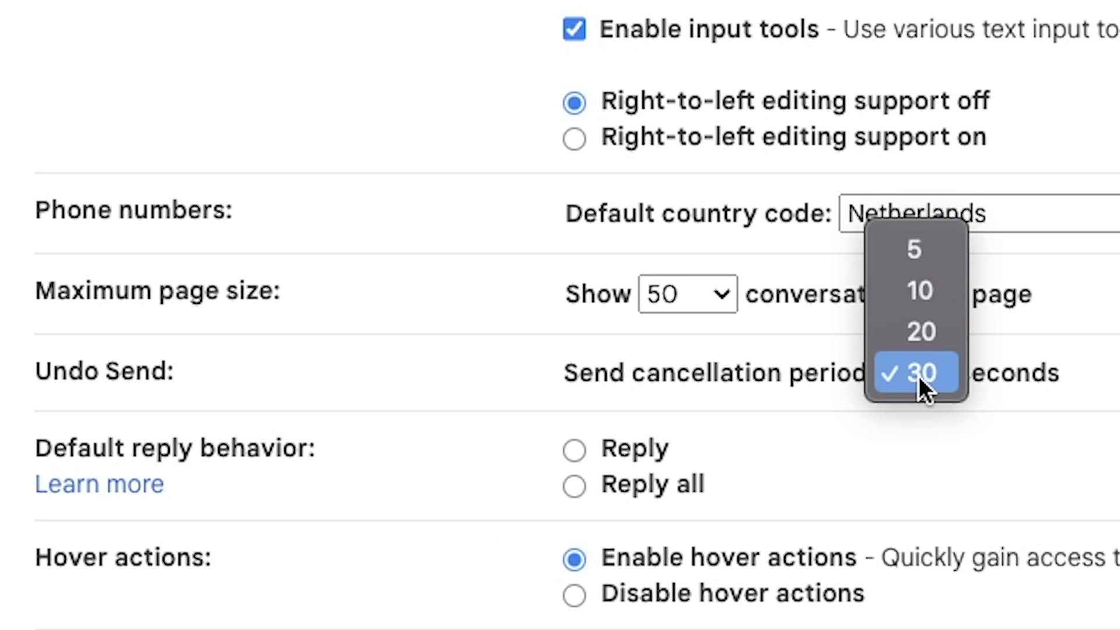
left_click(918, 377)
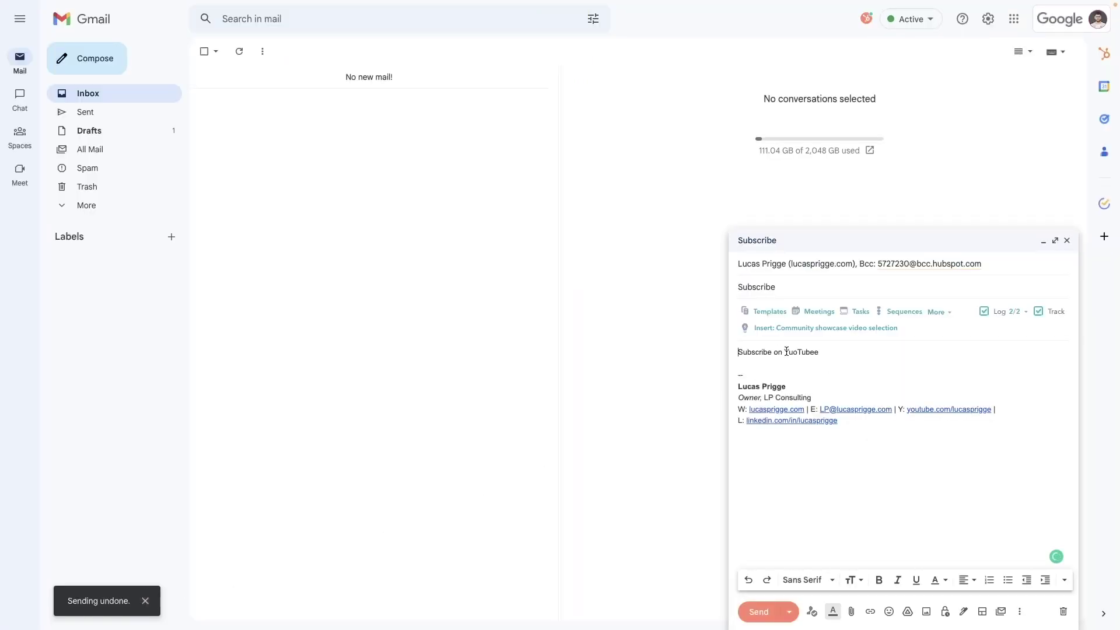
double_click(786, 352)
Step: Retype 'You' in the draft, then enter the from: operator in the mail search box
type("You")
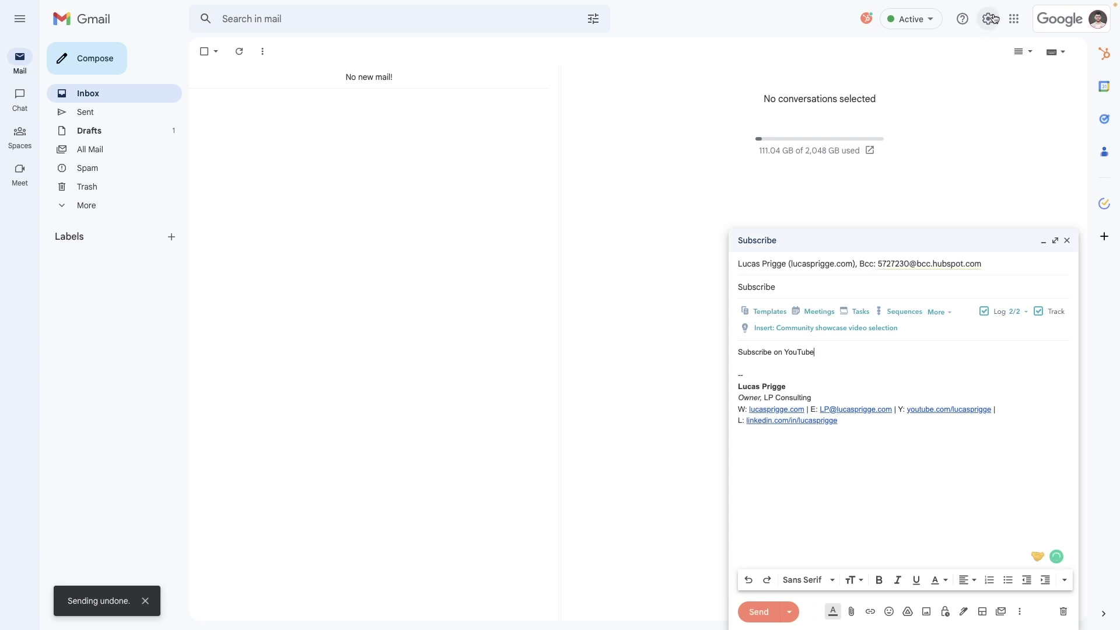
key("slash")
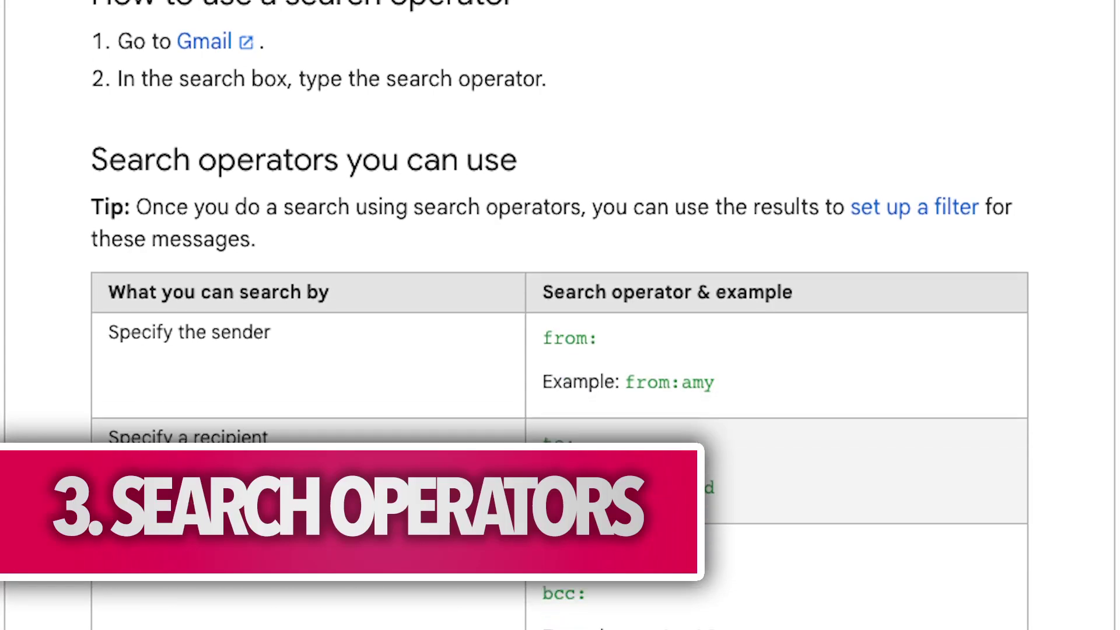
scroll(560, 315, "down", 10)
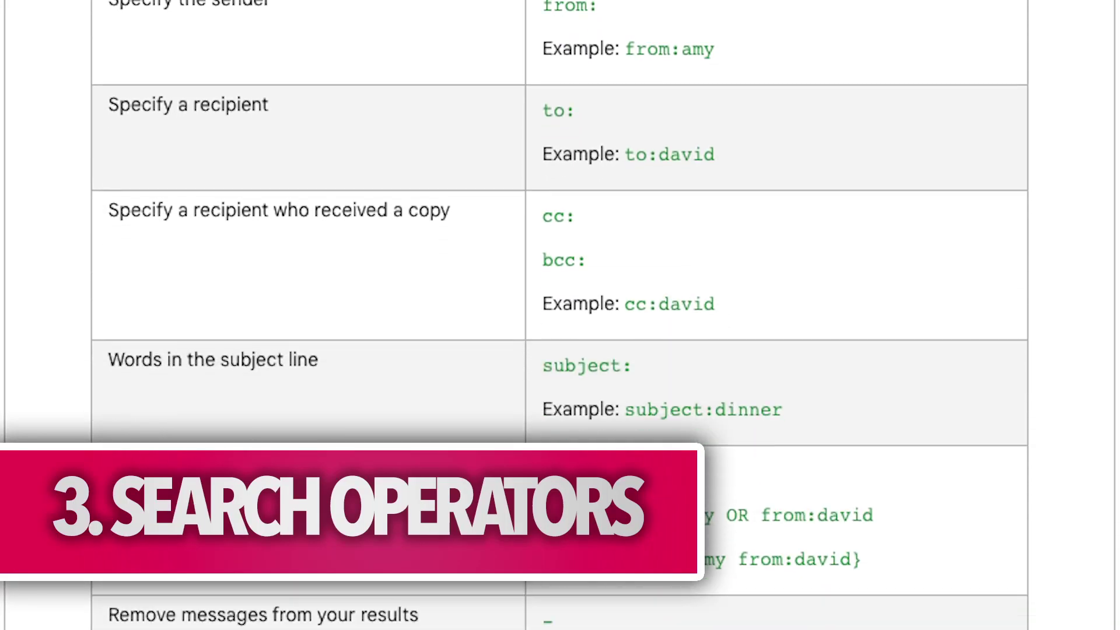
scroll(560, 315, "down", 10)
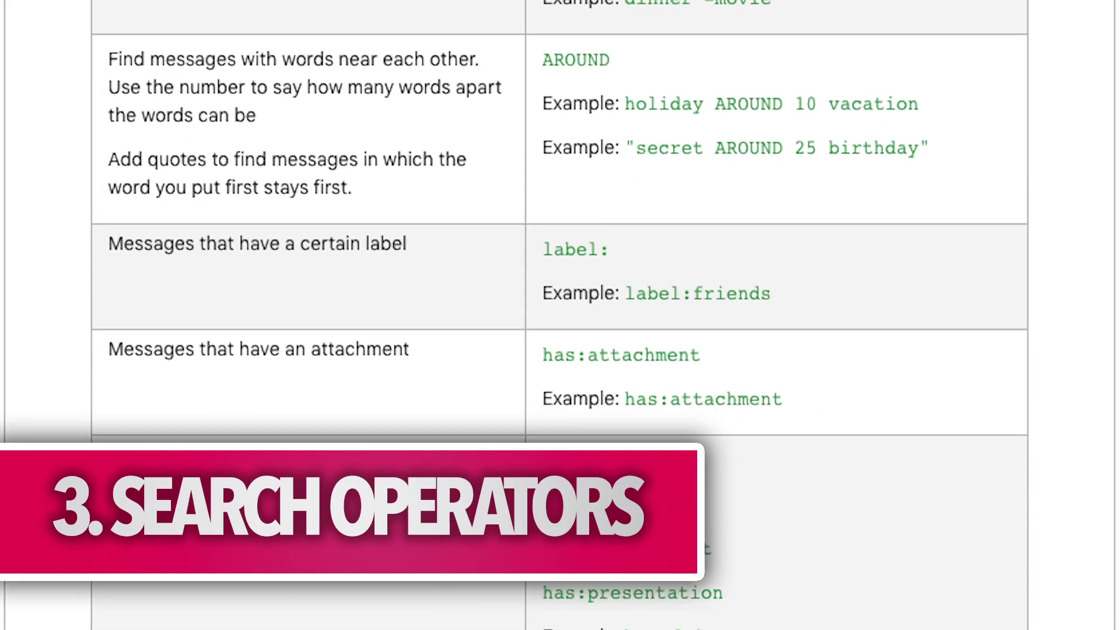
scroll(560, 315, "down", 5)
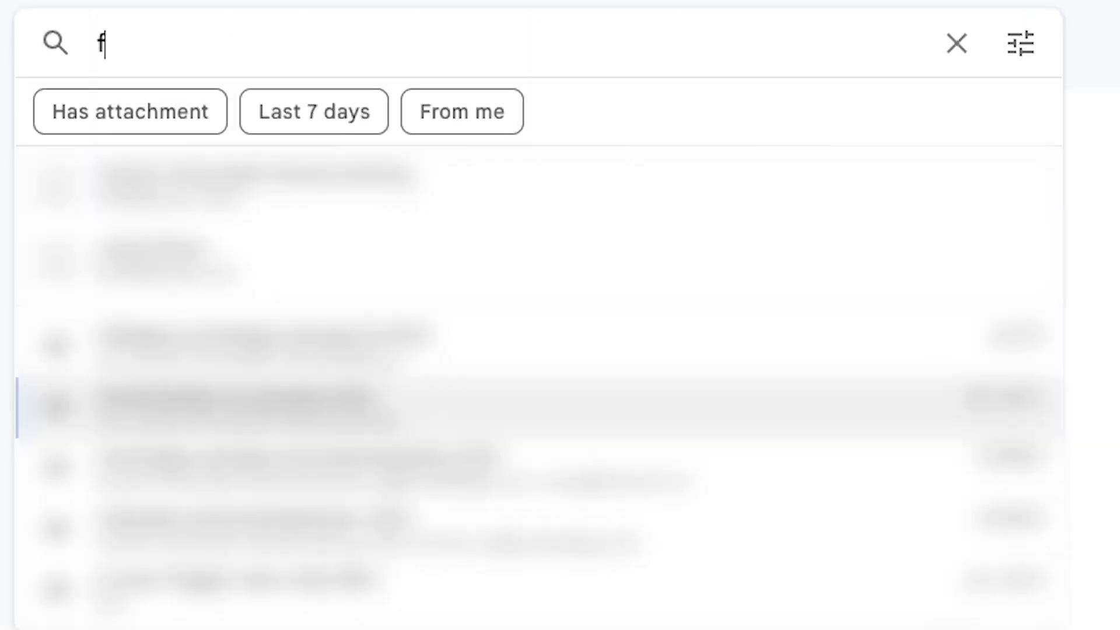
type("rom:")
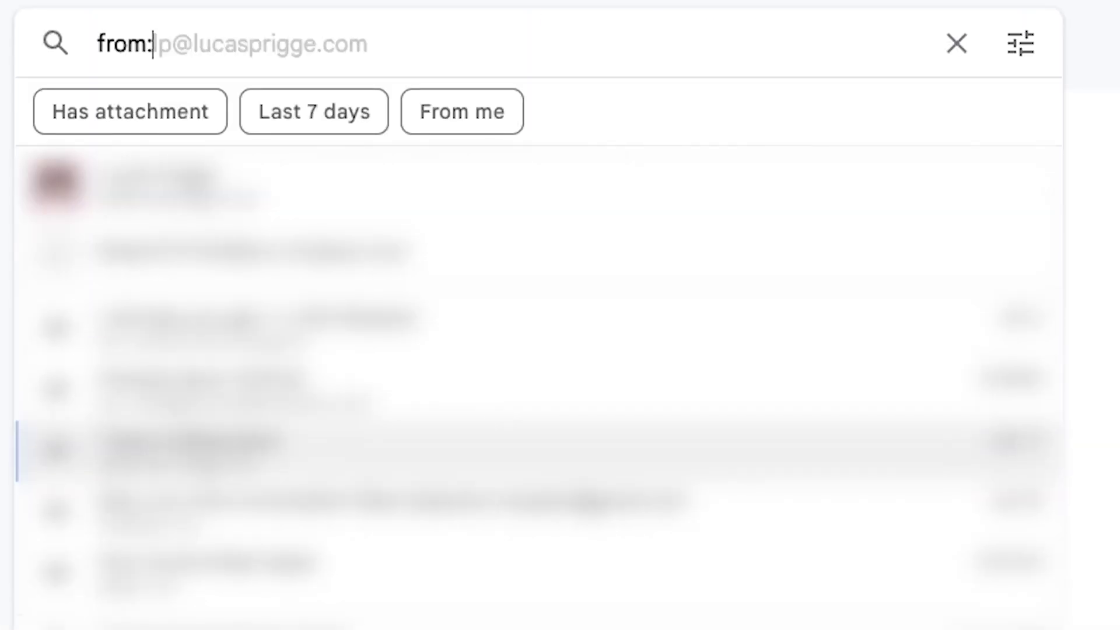
Step: Replace the search with has:youtube, then with is:unread
key("ctrl+a")
type("has:youtube")
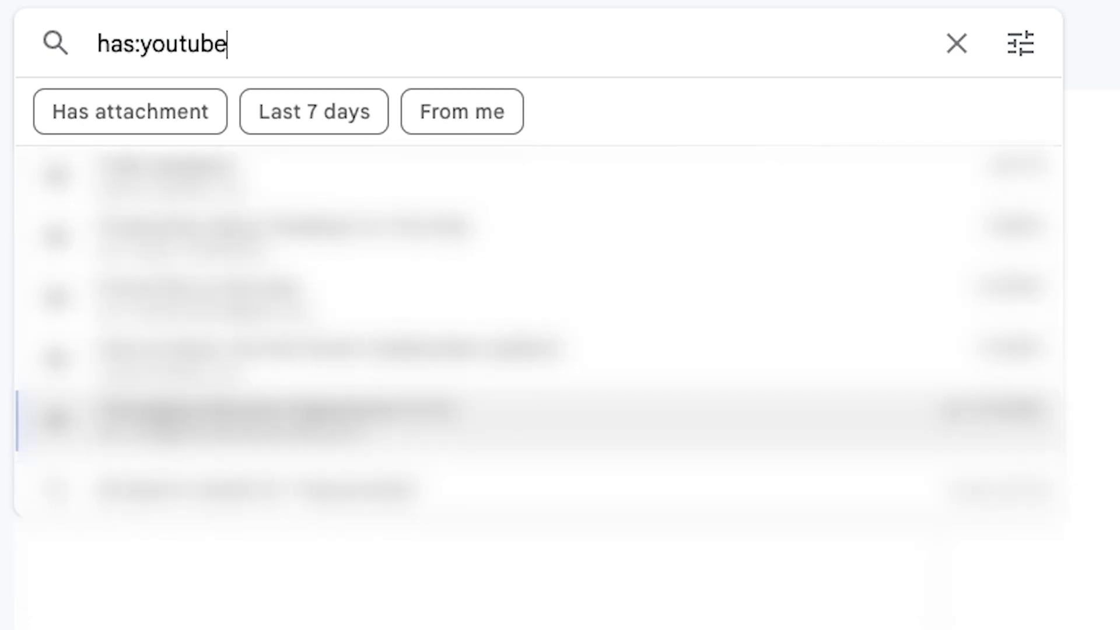
key("ctrl+a")
type("is:unre")
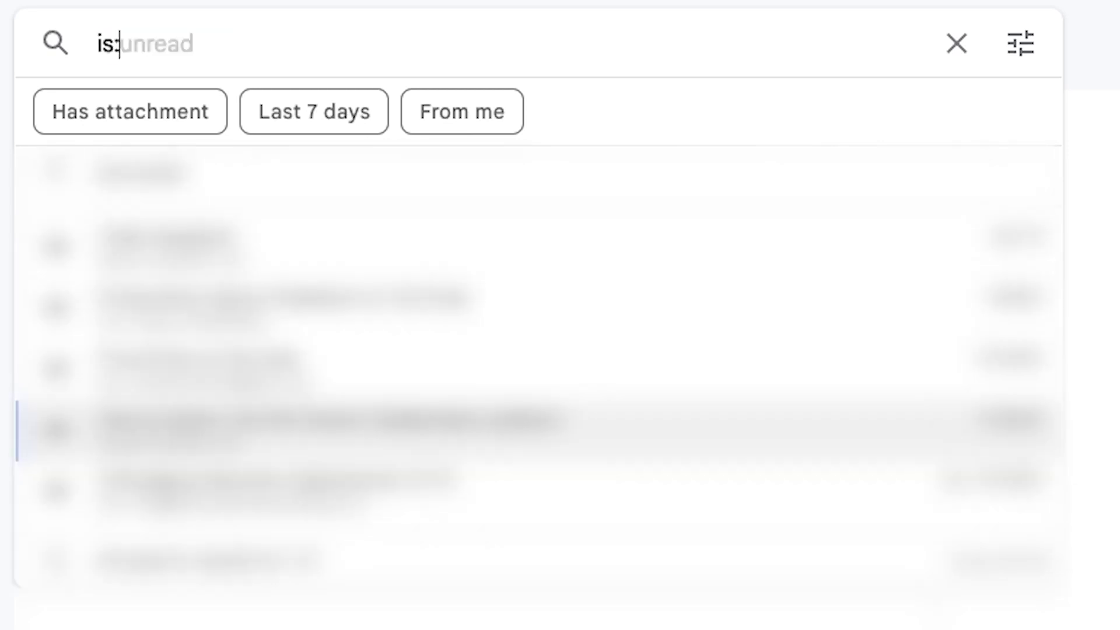
type("ad")
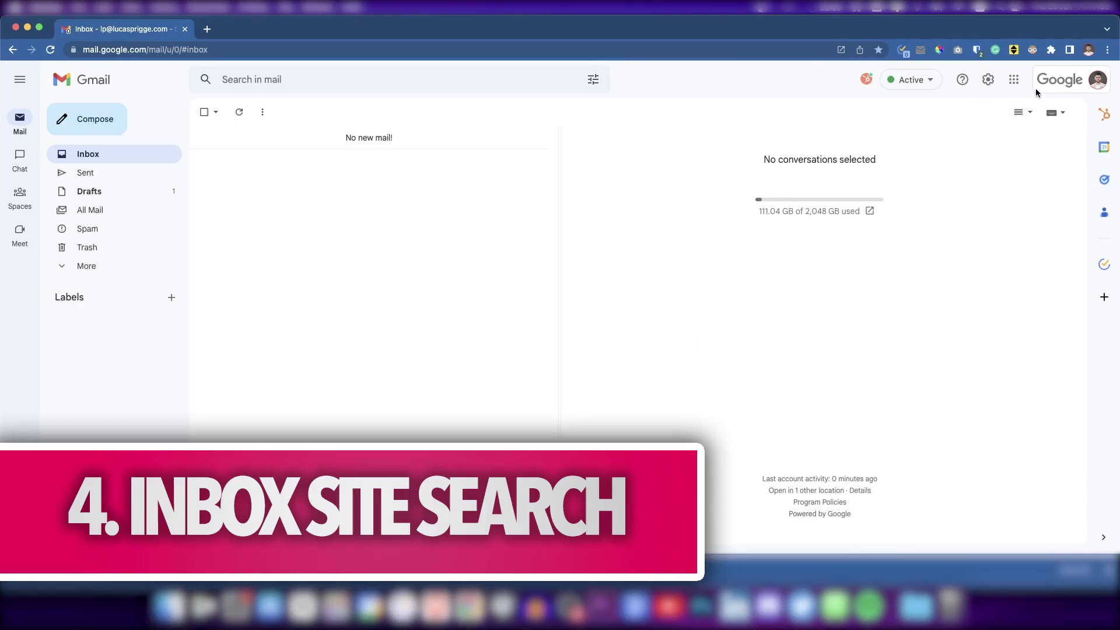
Step: Add a Chrome site search named Gmail with shortcut gm and the Gmail search URL
left_click(1106, 52)
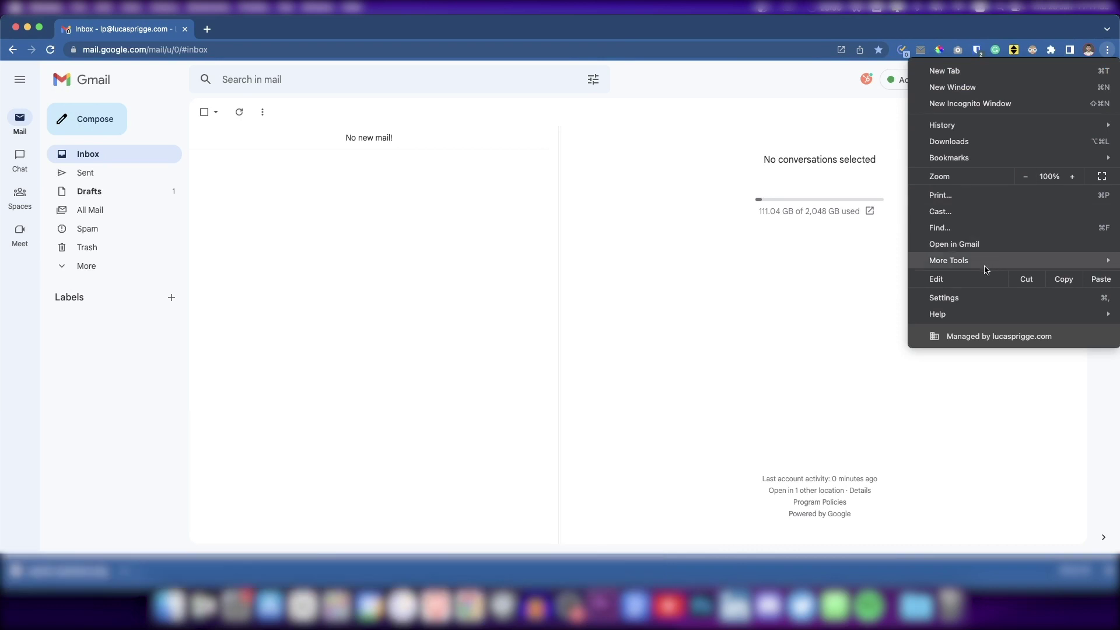
left_click(977, 296)
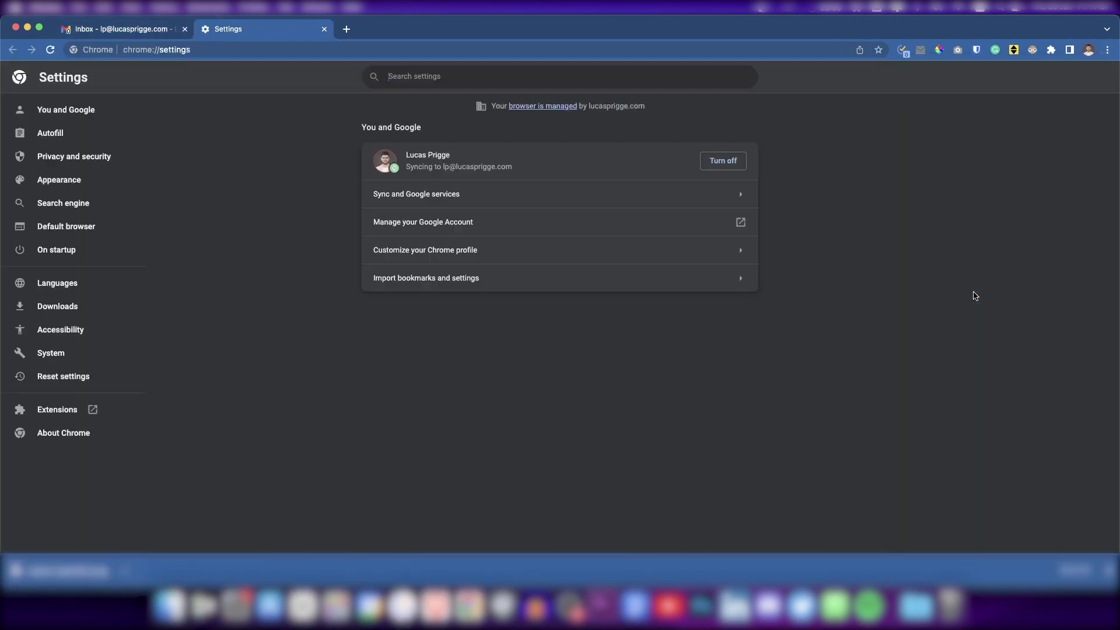
left_click(107, 204)
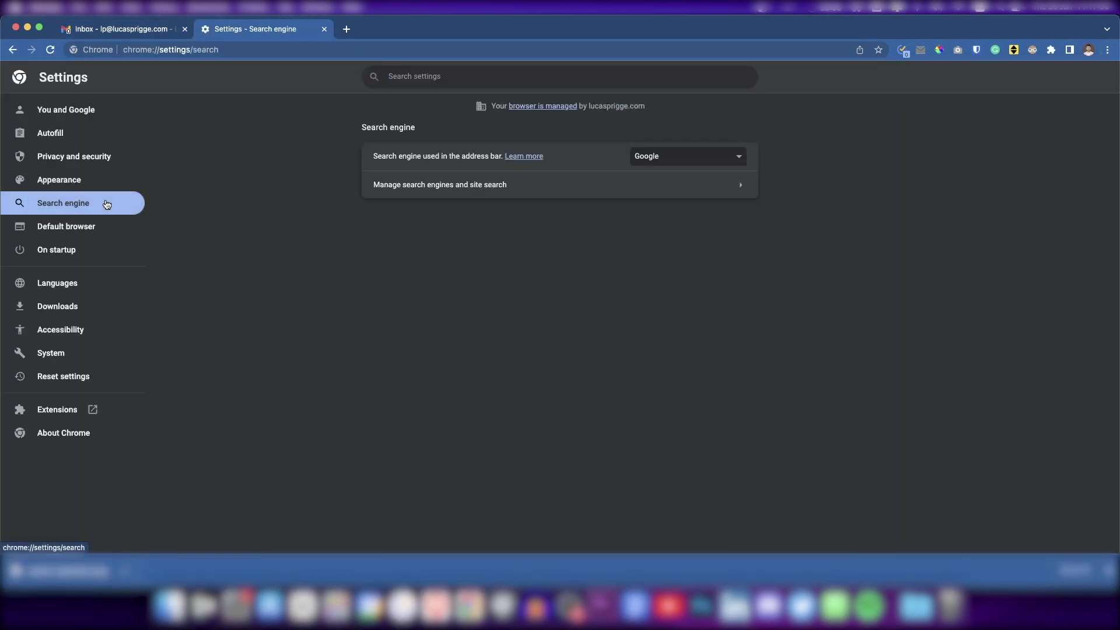
left_click(683, 191)
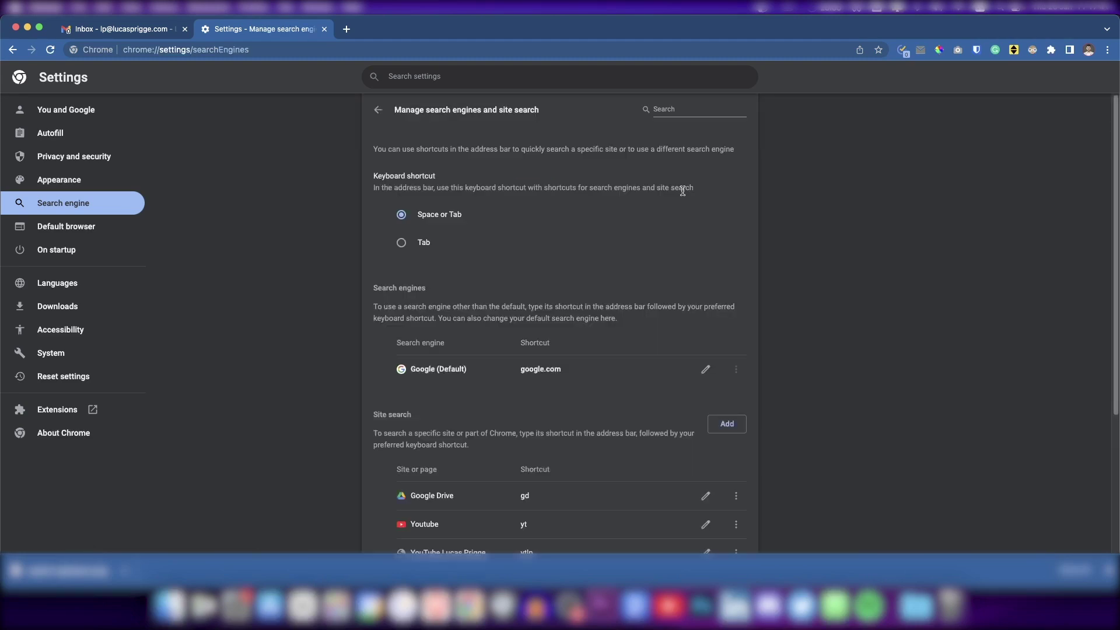
scroll(819, 280, "down", 3)
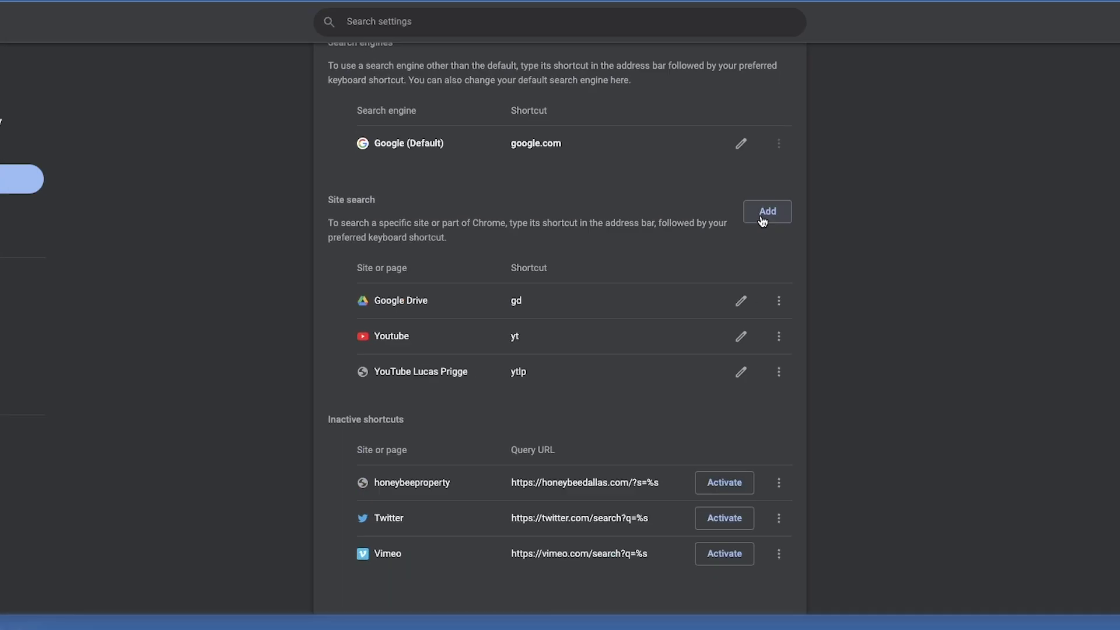
left_click(722, 235)
type("Gmail")
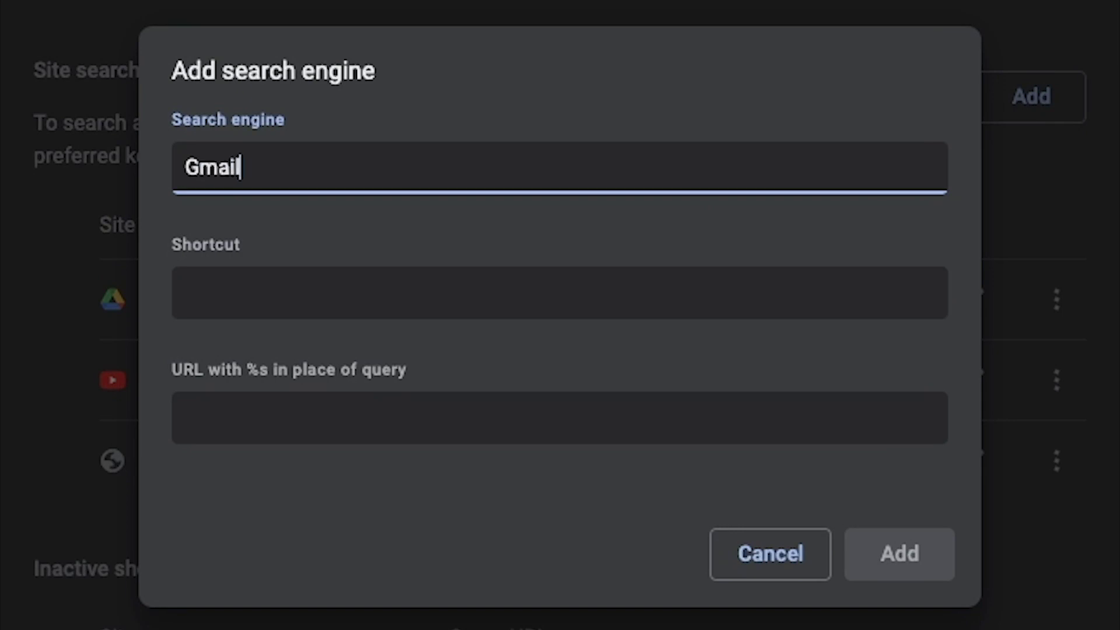
key("Tab")
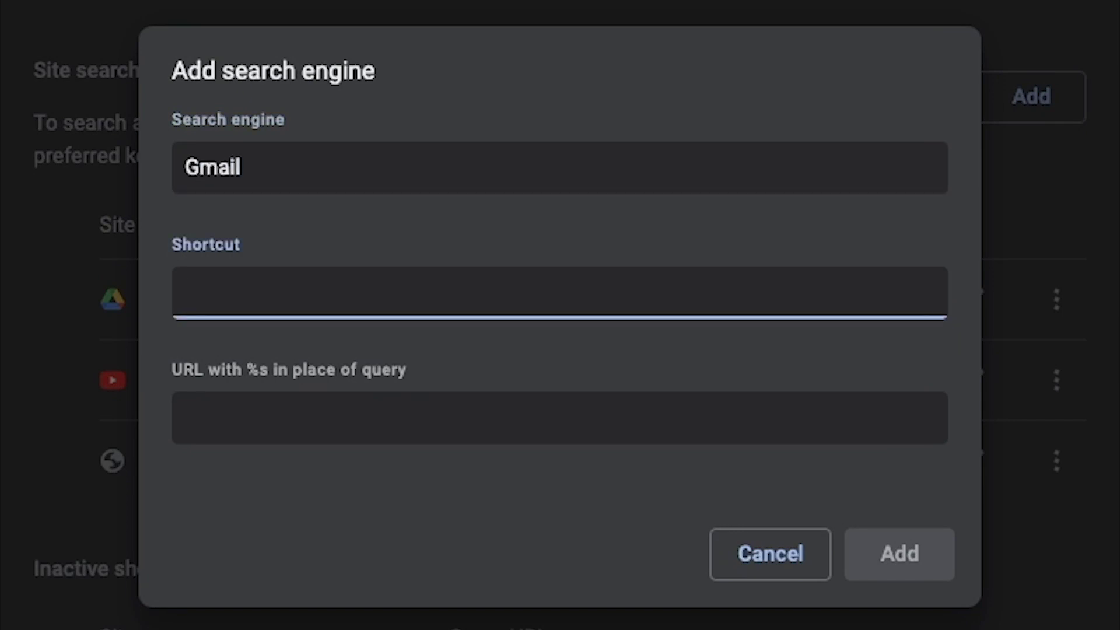
type("gm")
key("Tab")
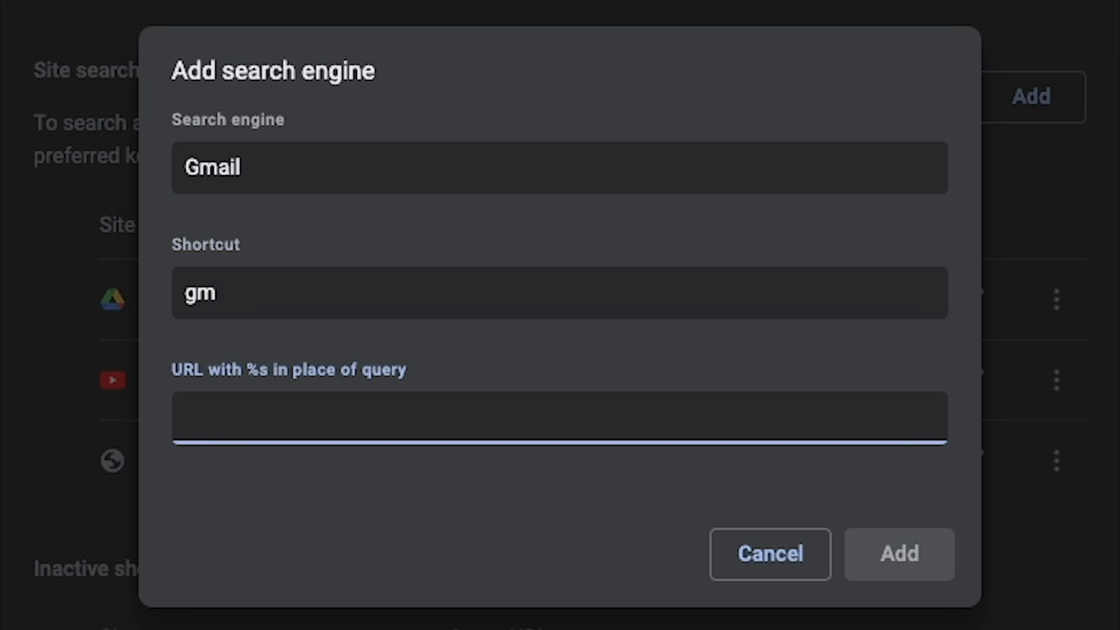
type("https://mail.google.com/mail/u/0/#search/%s")
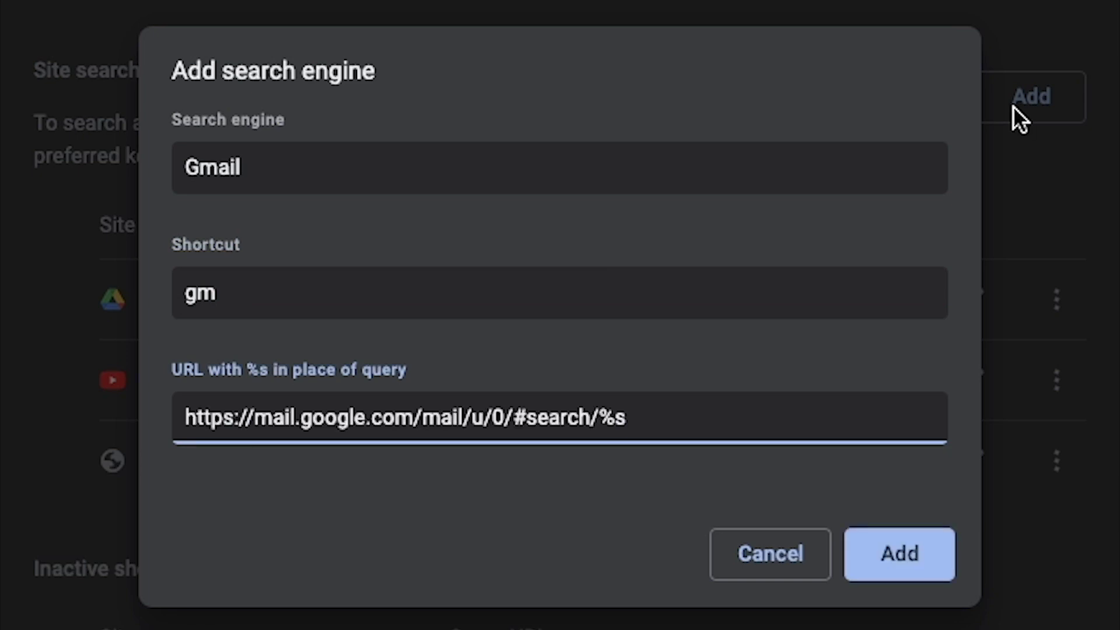
left_click(898, 558)
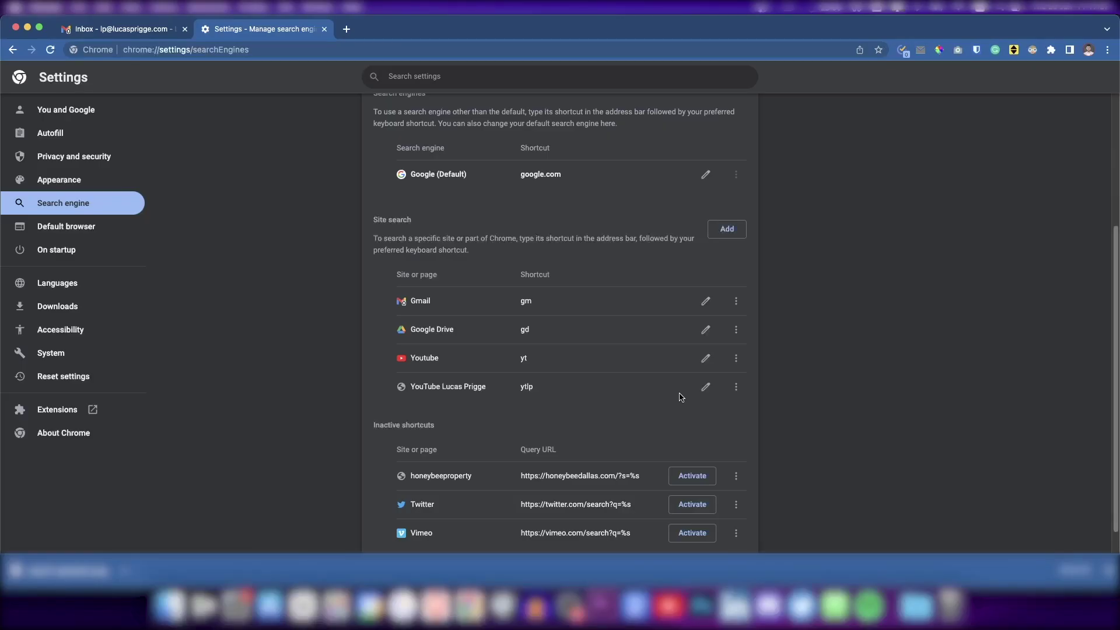
Step: Use the gm shortcut in the address bar to search Gmail for 'test'
left_click(378, 50)
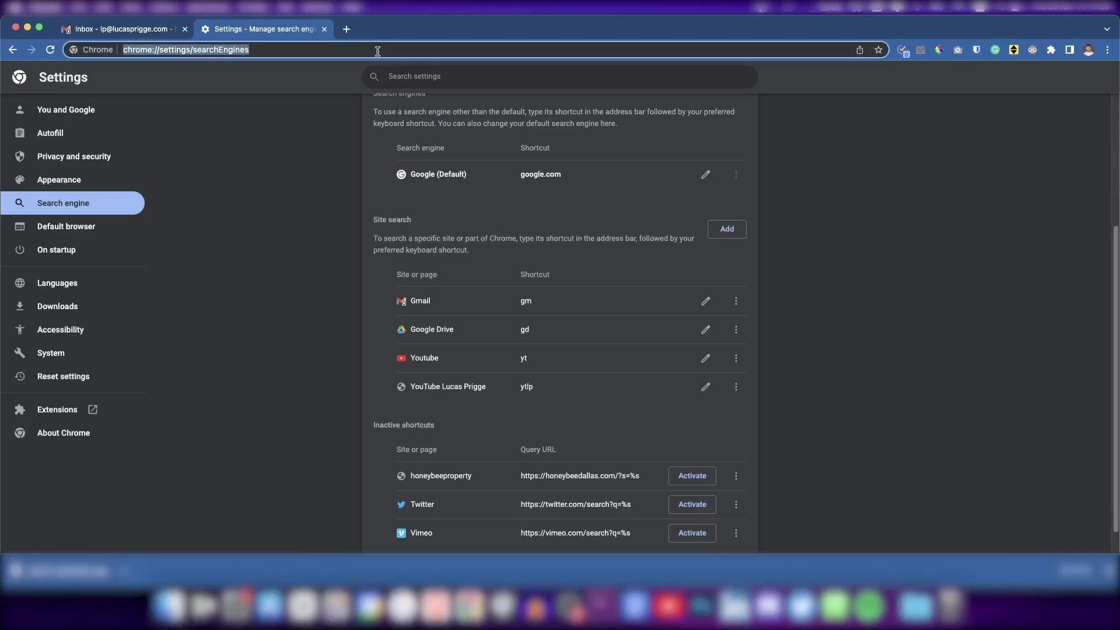
type("gmail.com")
key("Tab")
type("test")
key("Return")
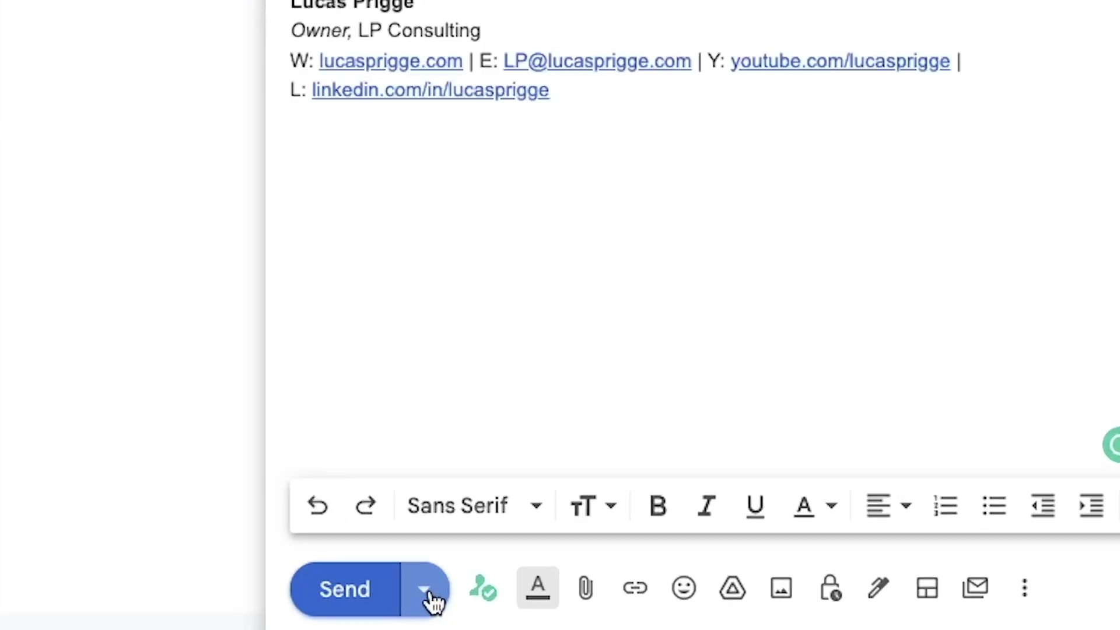
Step: Choose Schedule send for the Like draft and bring up Pick date & time
left_click(428, 592)
left_click(239, 497)
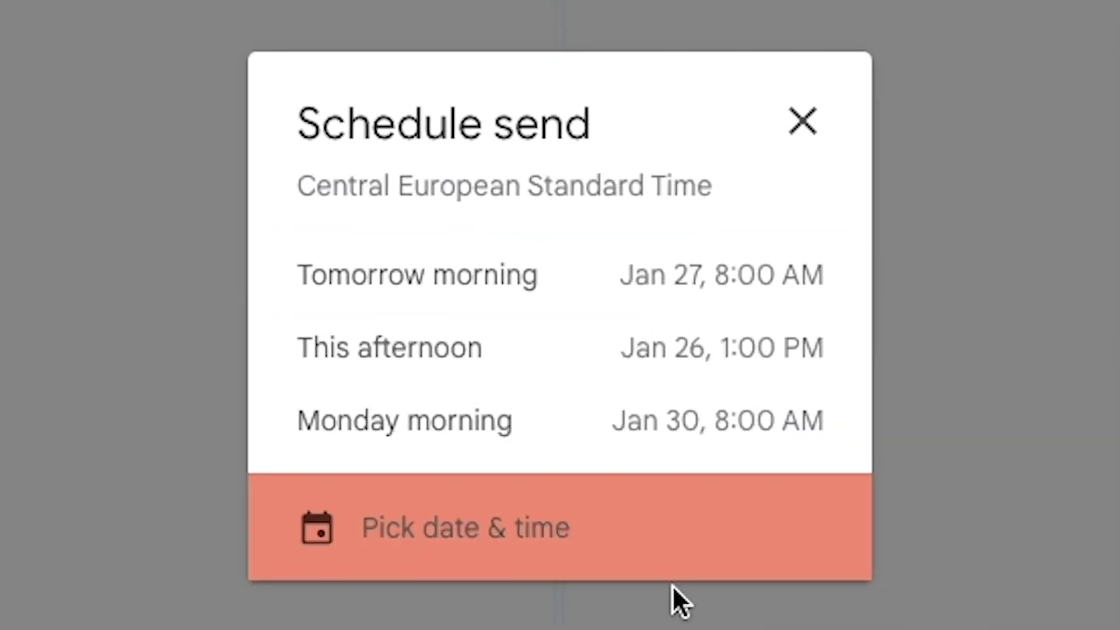
left_click(610, 539)
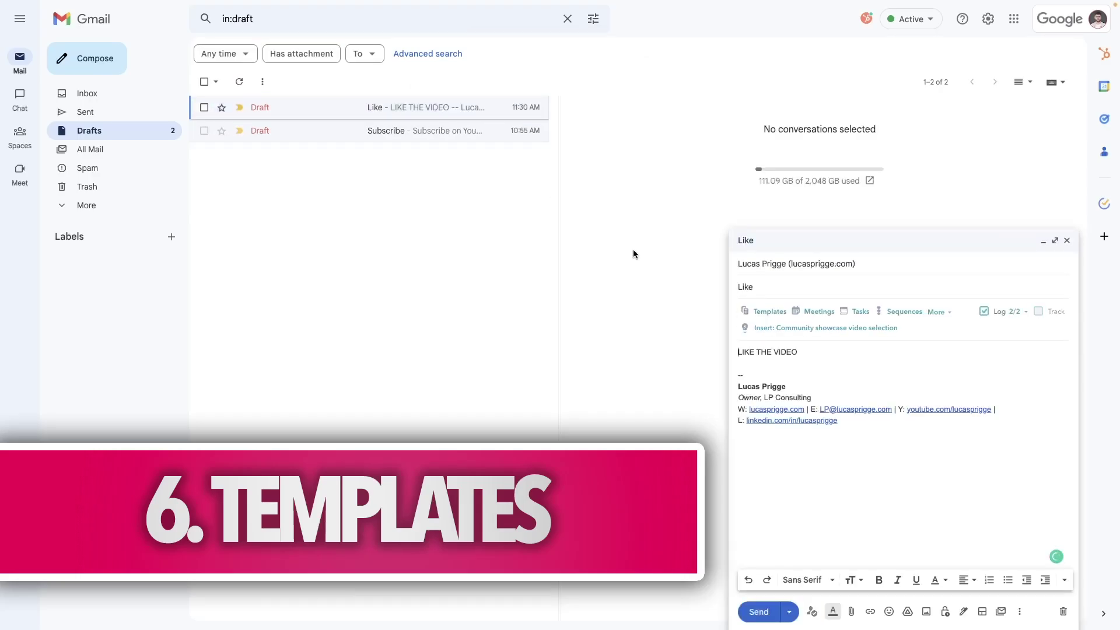
Step: Go to Gmail's Advanced settings to enable templates
left_click(1016, 611)
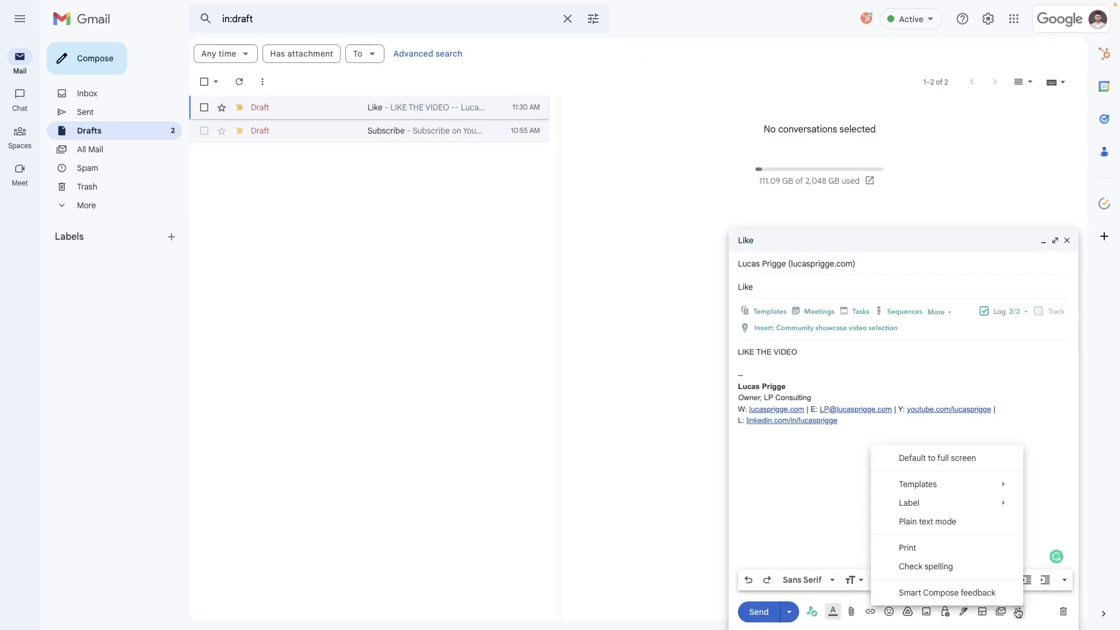
mouse_move(979, 489)
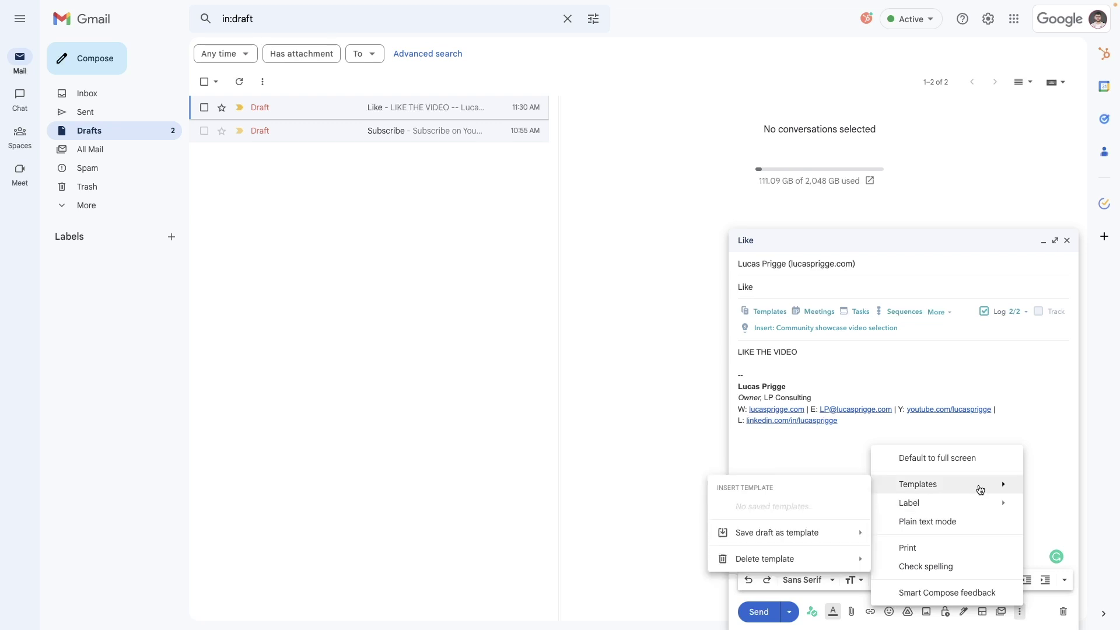
mouse_move(811, 538)
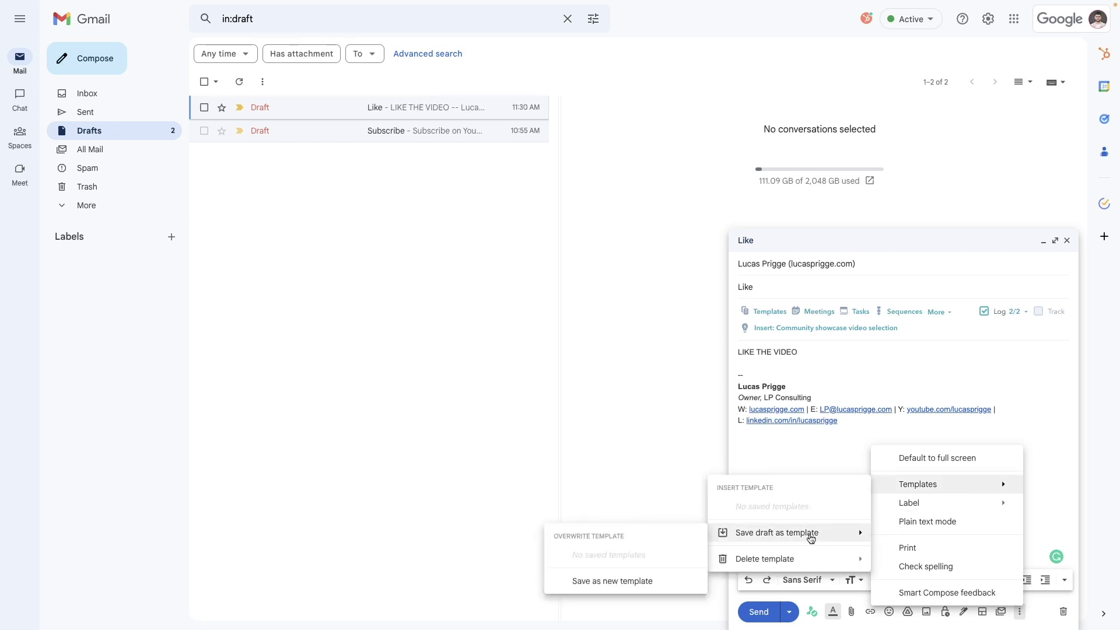
left_click(987, 19)
left_click(1001, 77)
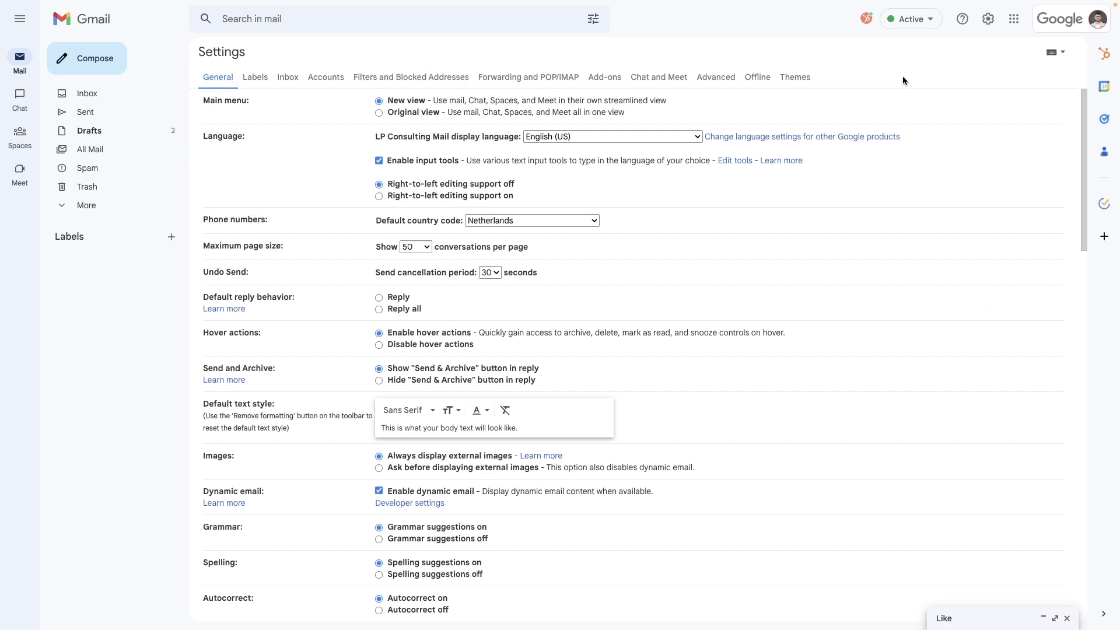
left_click(716, 77)
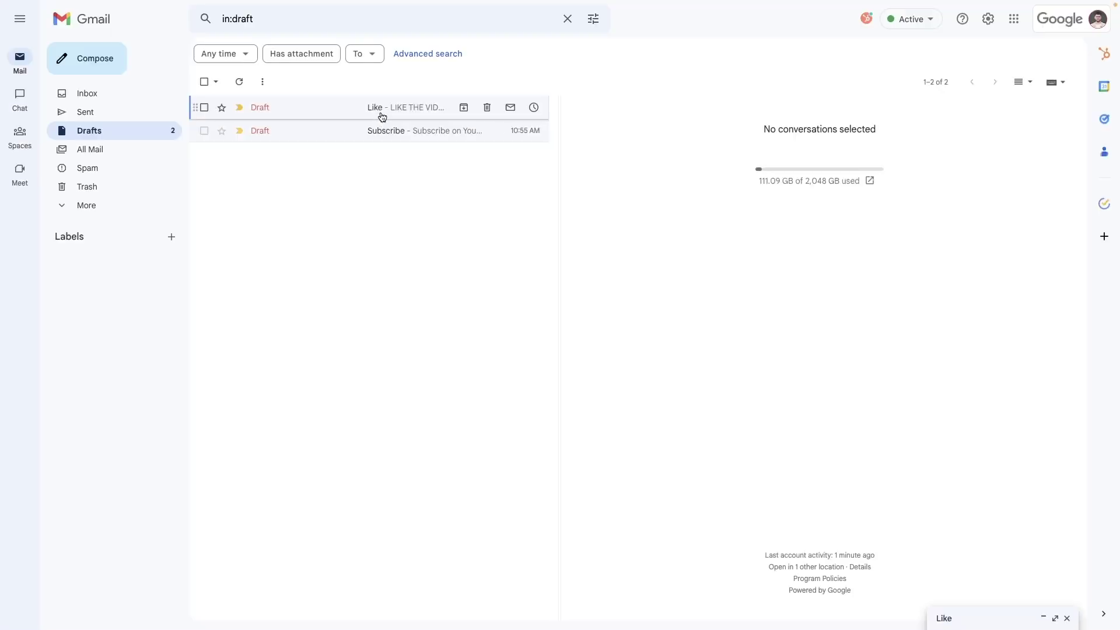
Step: Save the Like draft as a new template named 'Like'
left_click(380, 110)
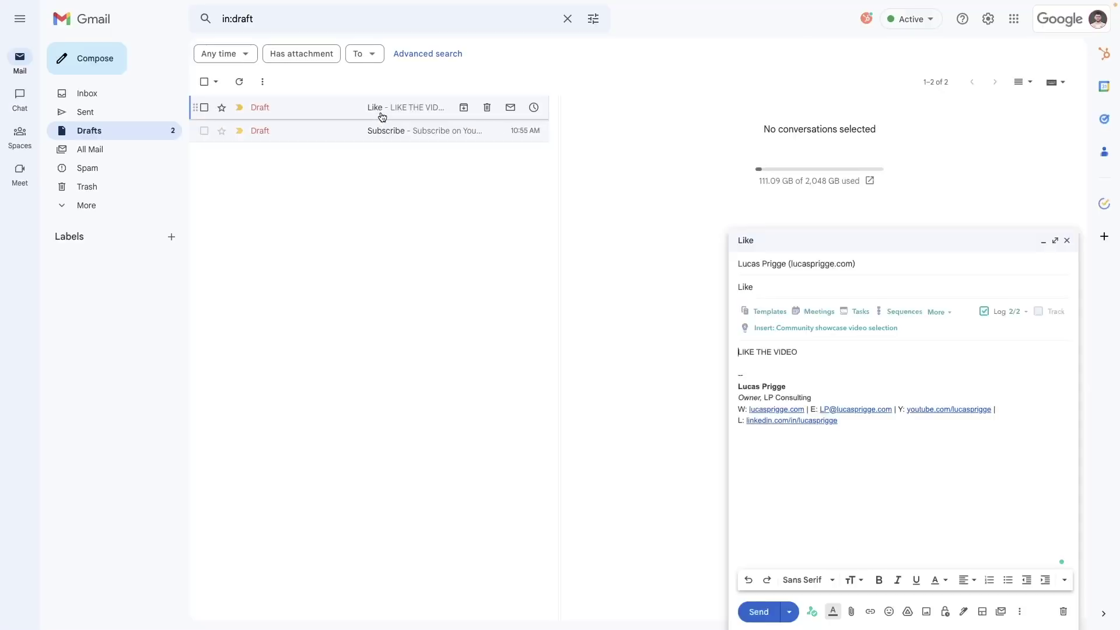
left_click(1020, 611)
mouse_move(968, 487)
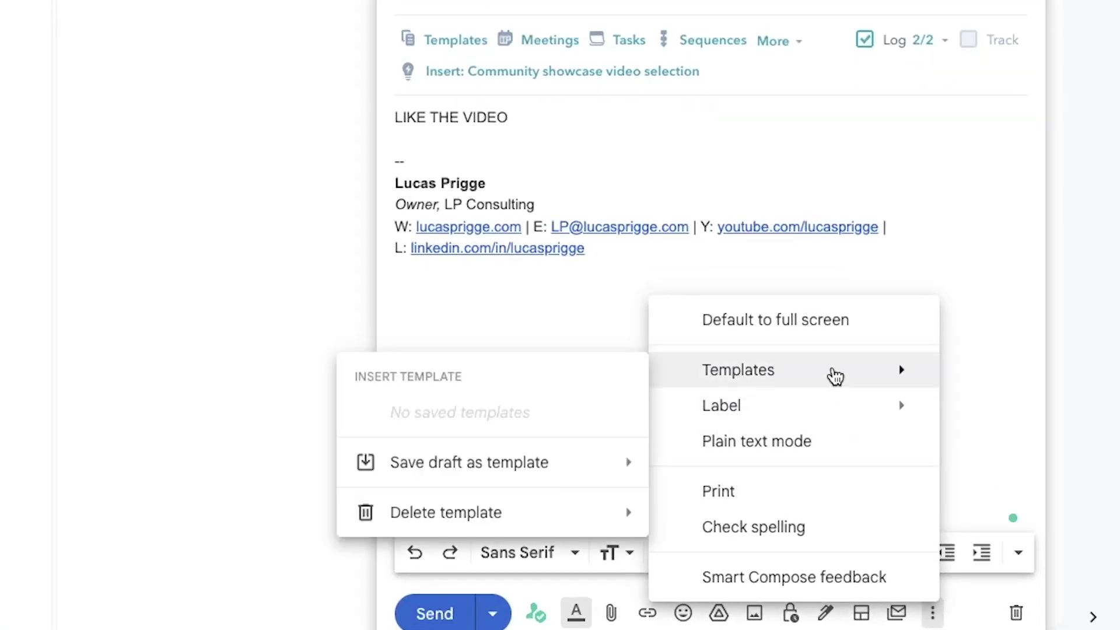
mouse_move(535, 462)
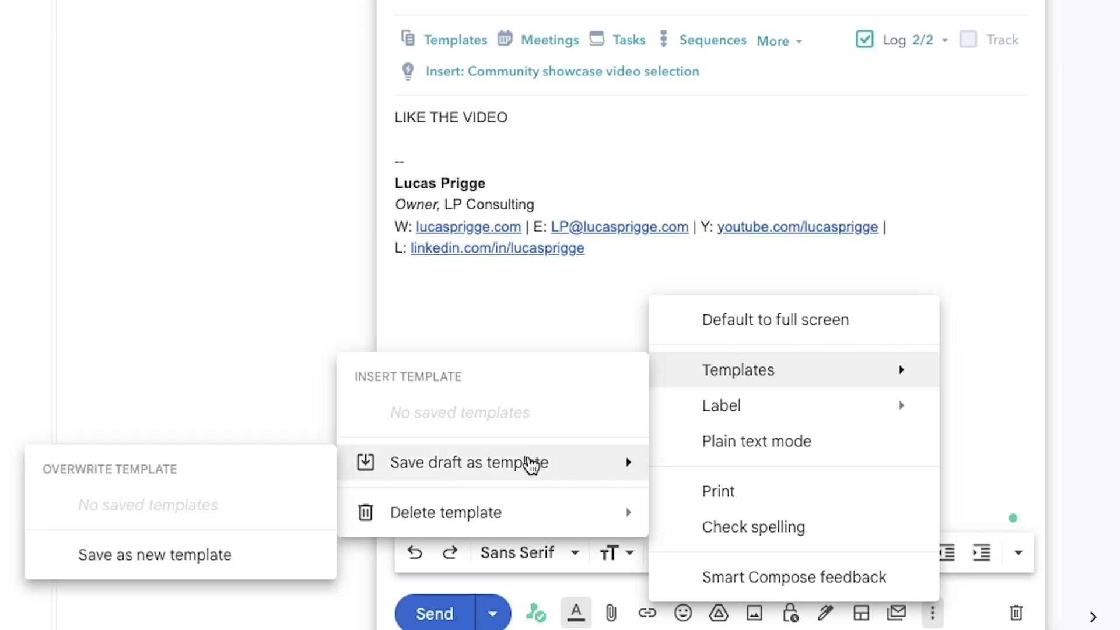
left_click(173, 536)
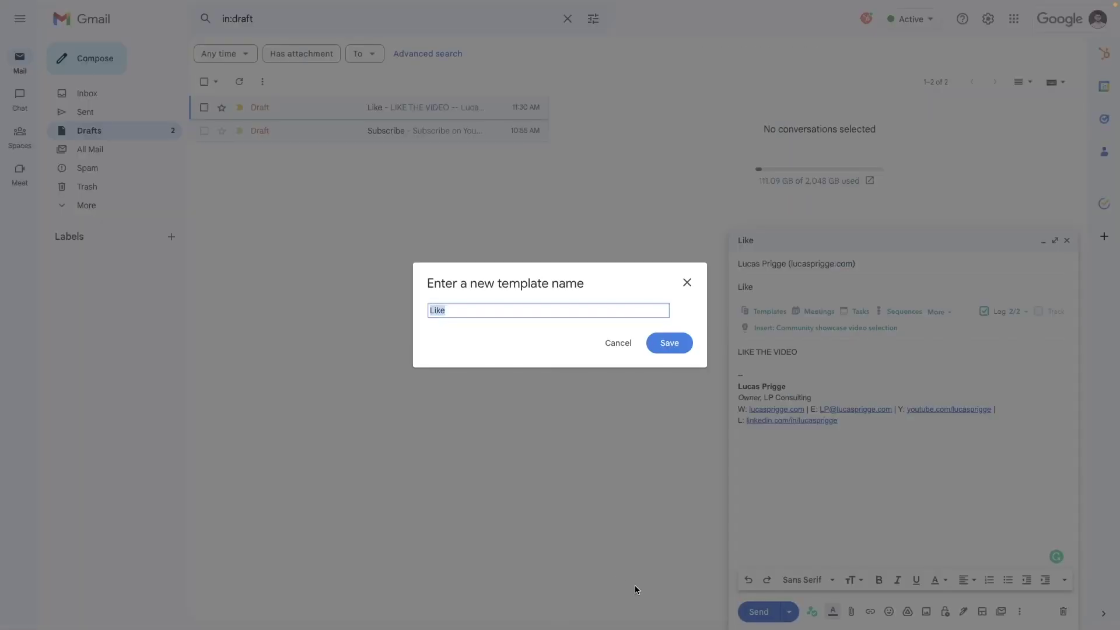
left_click(684, 346)
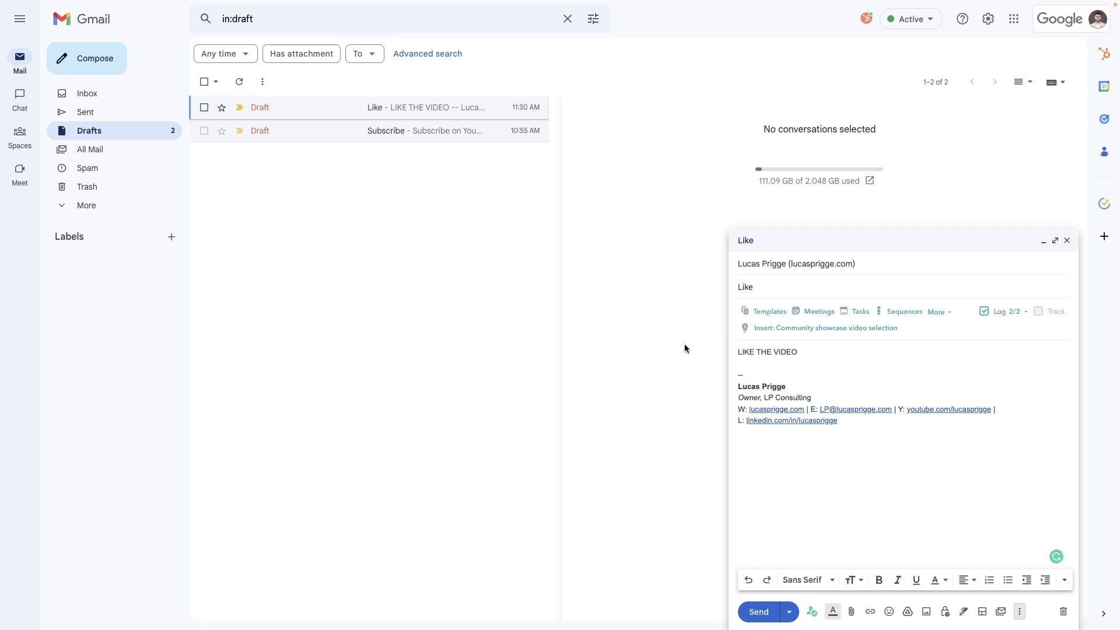
Step: Insert the Like template into a new message and send it with Ctrl+Enter
left_click(1068, 250)
key("c")
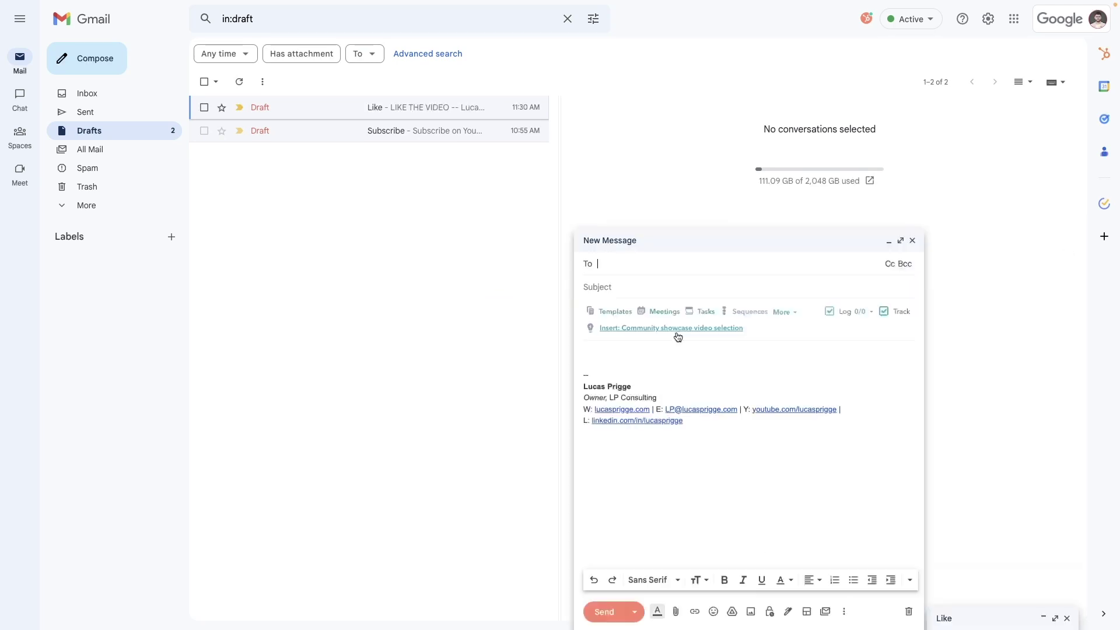
left_click(843, 614)
mouse_move(887, 482)
left_click(769, 508)
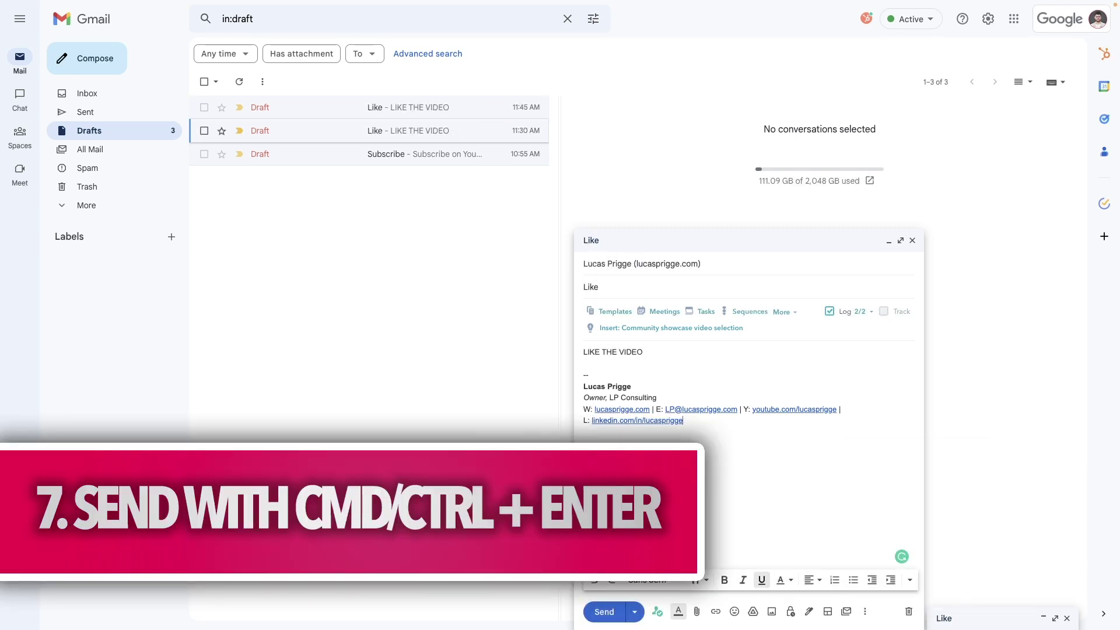
key("ctrl+Return")
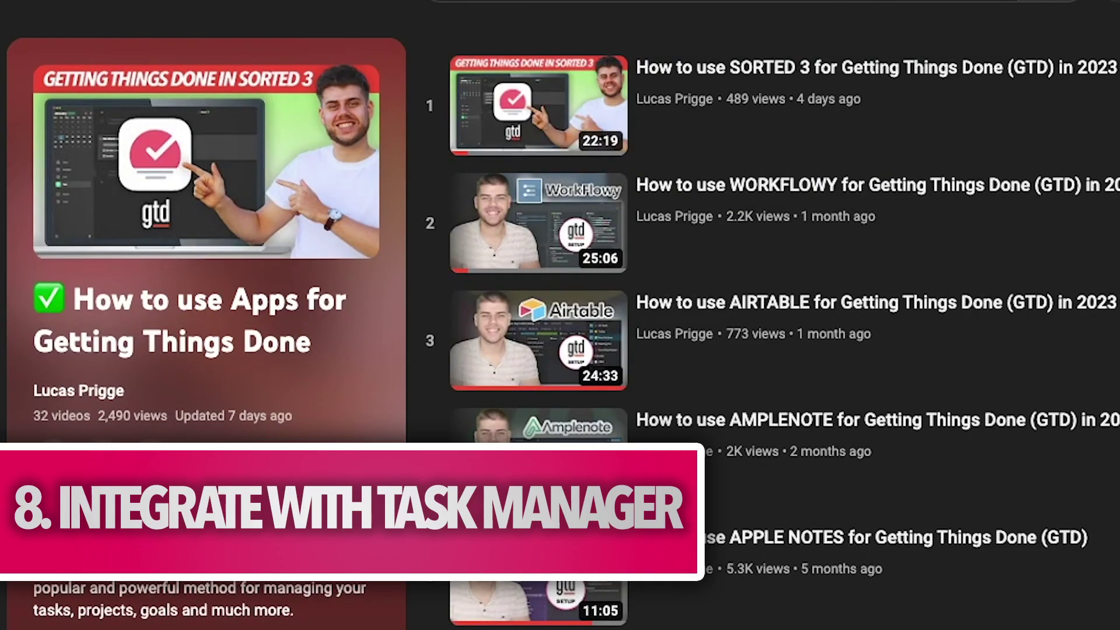
Step: Scroll down through the 'How to use Apps for Getting Things Done' playlist
scroll(772, 337, "down", 3)
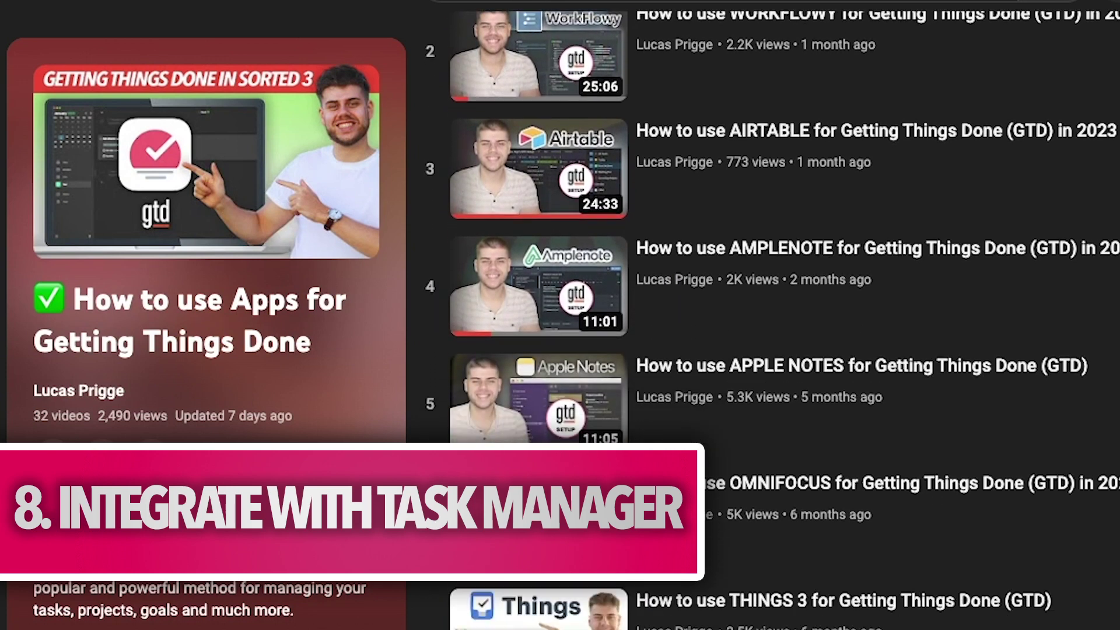
scroll(772, 337, "down", 15)
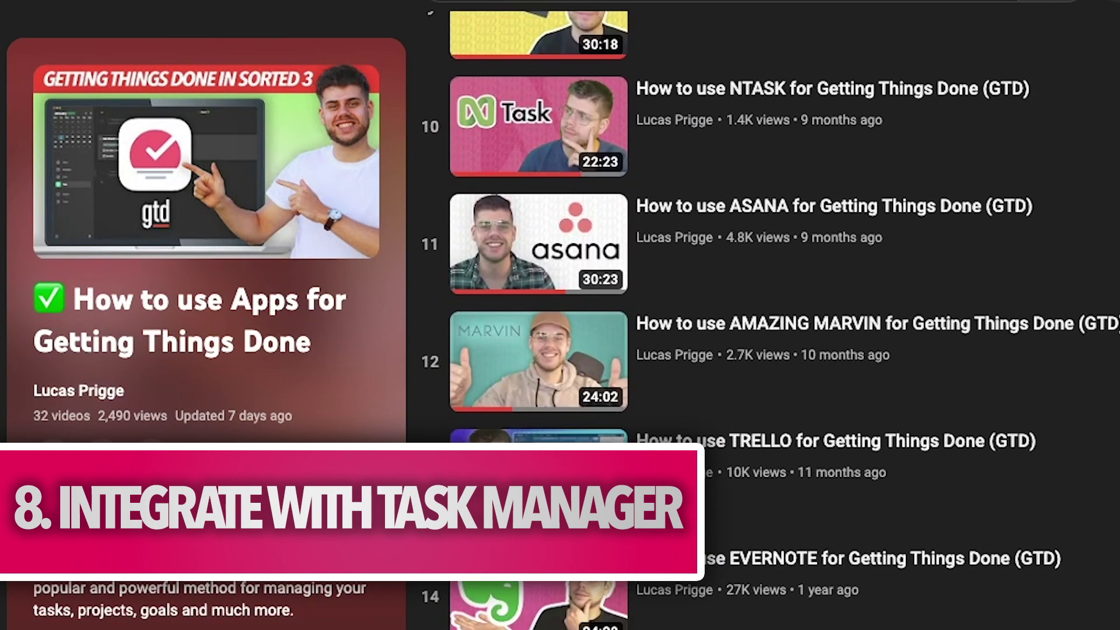
scroll(772, 337, "down", 15)
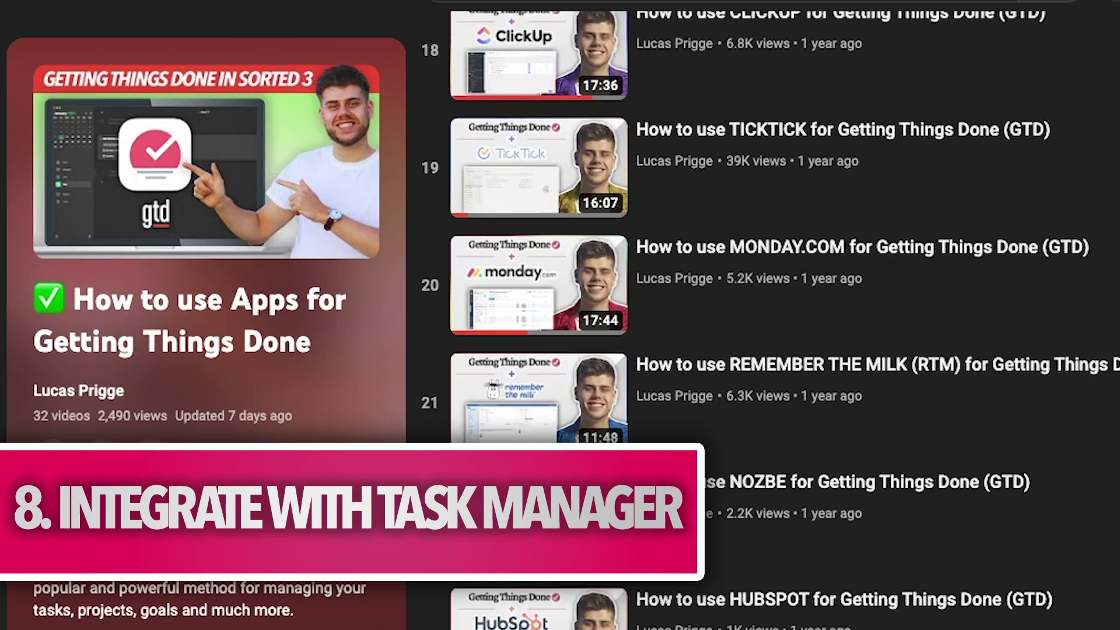
scroll(772, 337, "down", 10)
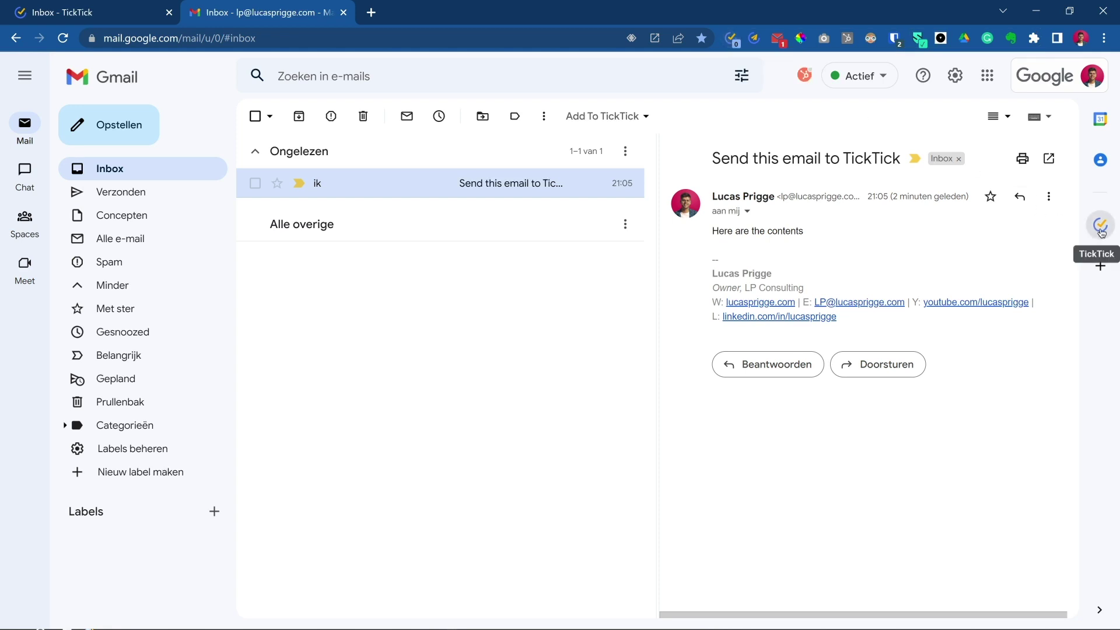
Step: Open the TickTick add-on panel and select the suggested task name
left_click(1101, 232)
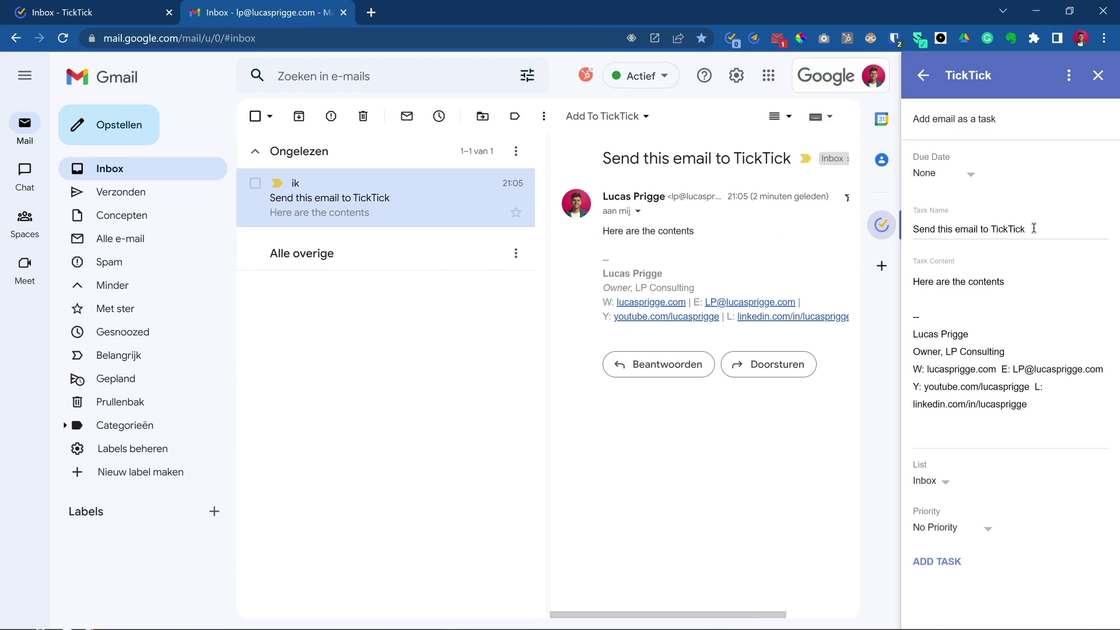
left_click_drag(1033, 228, 905, 236)
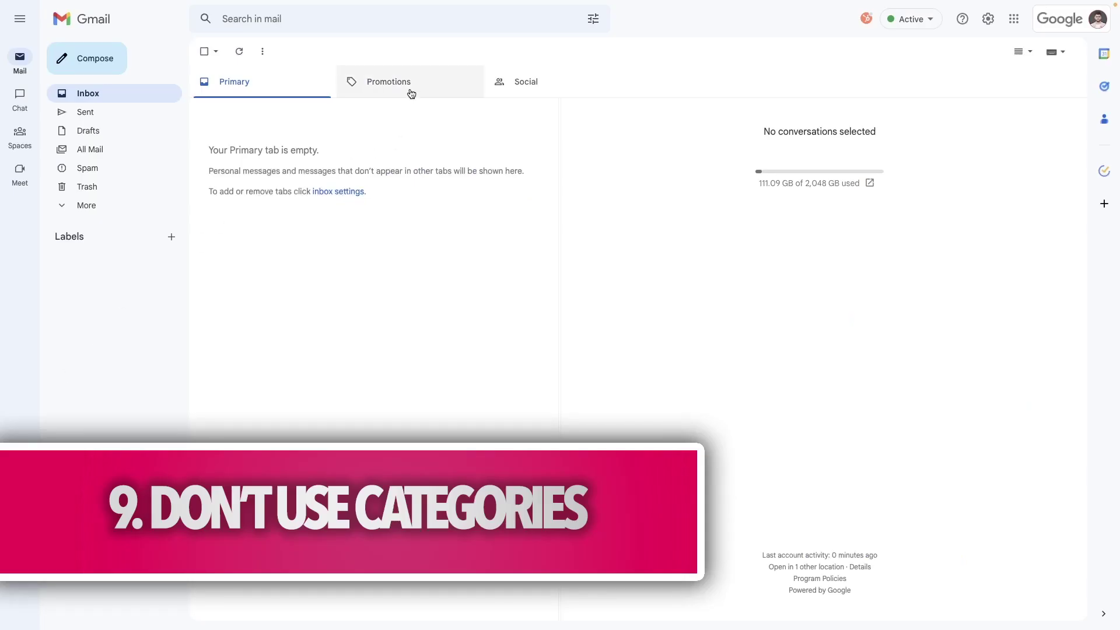
Step: Enable the Updates and Forums inbox tabs, then show Quick settings' inbox type choices
left_click(411, 94)
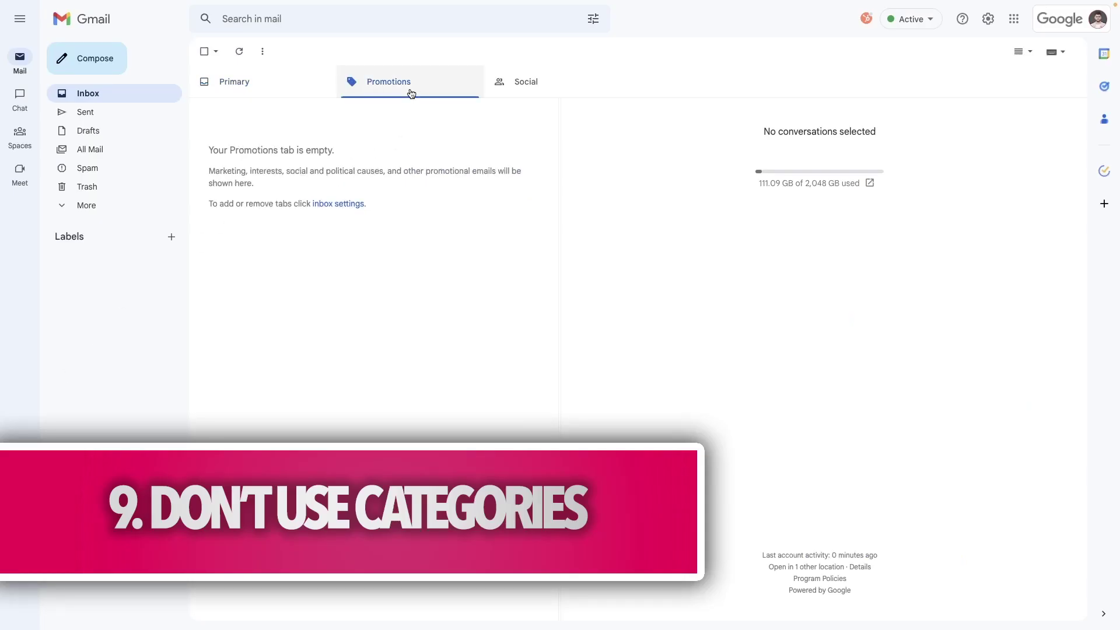
left_click(539, 90)
left_click(344, 204)
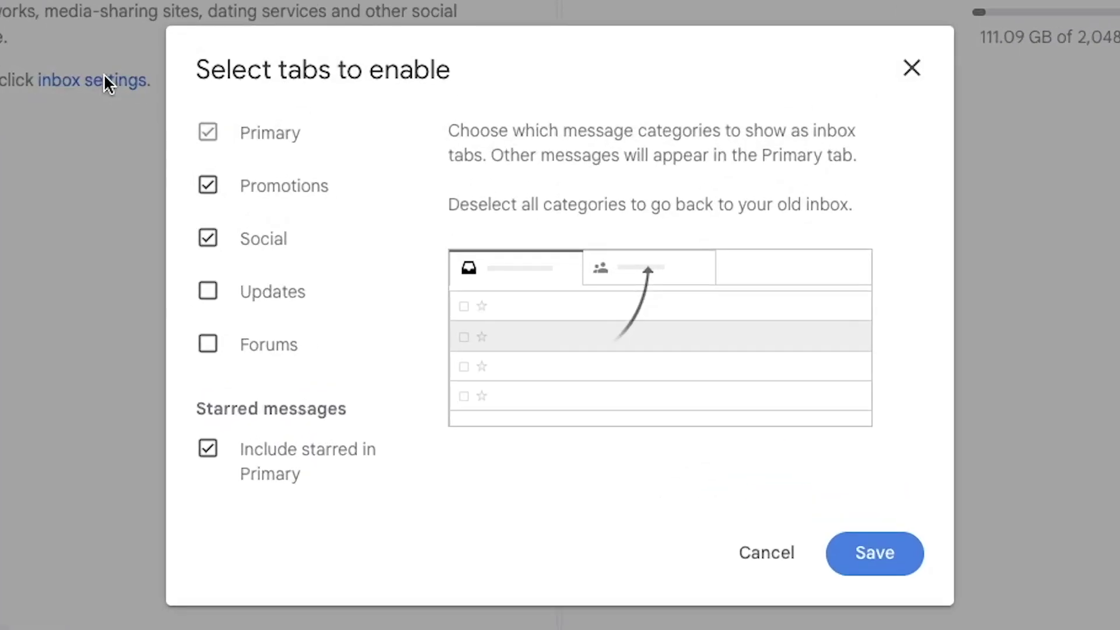
left_click(255, 284)
left_click(249, 344)
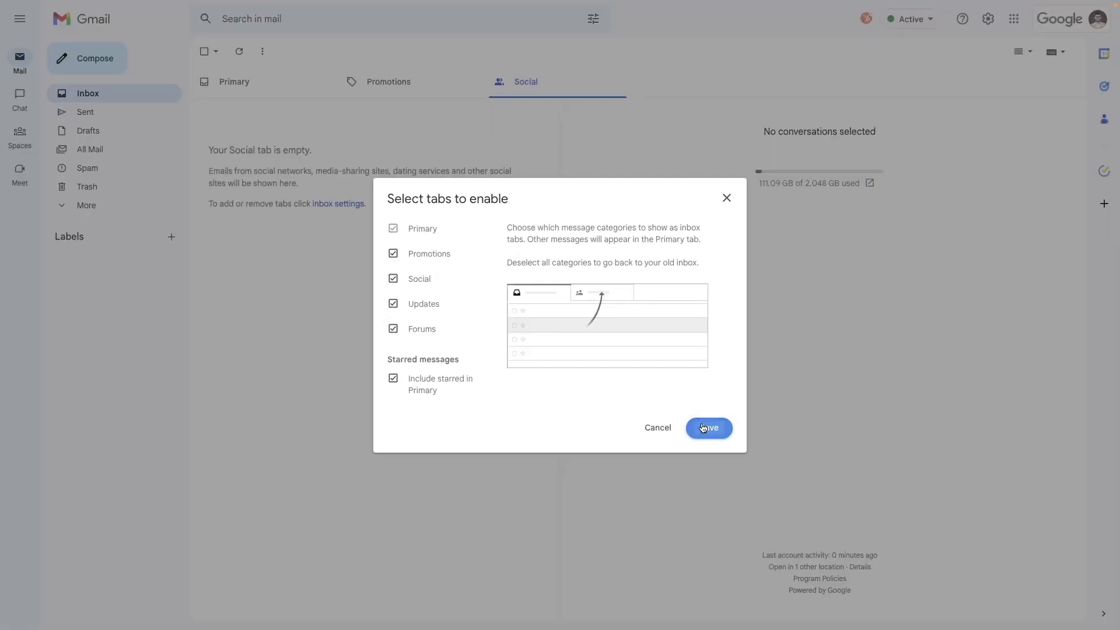
left_click(865, 546)
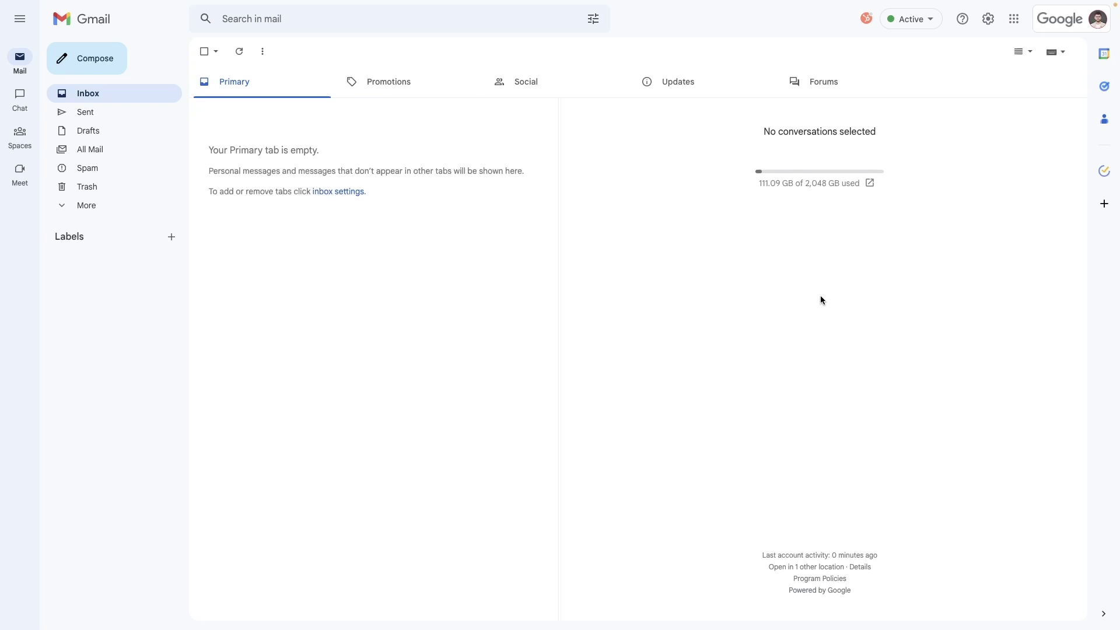
left_click(990, 14)
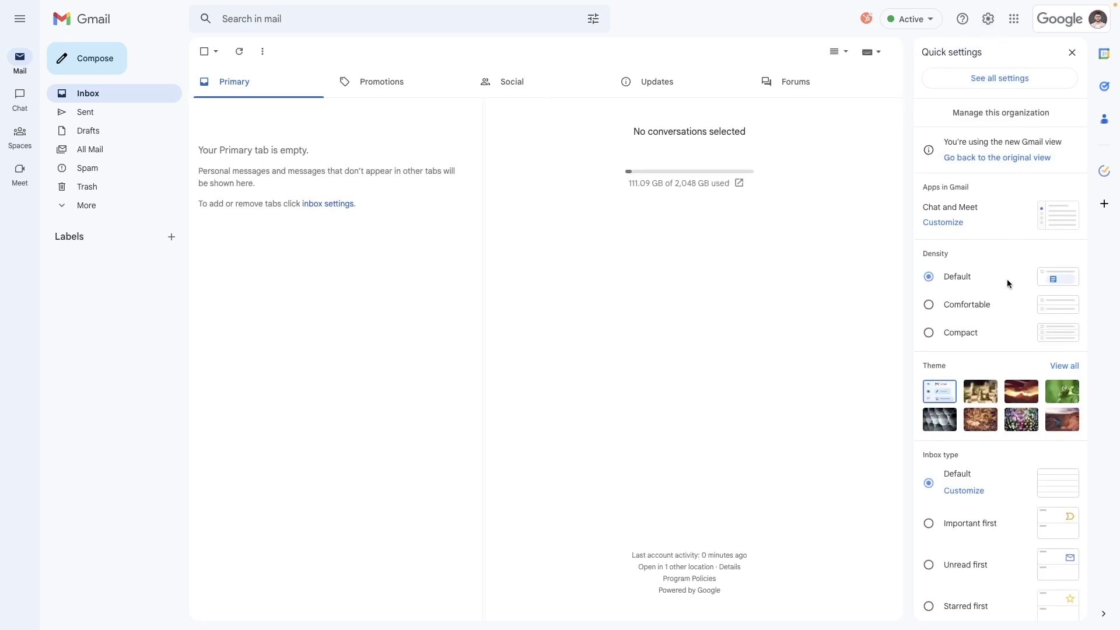
scroll(1007, 284, "down", 3)
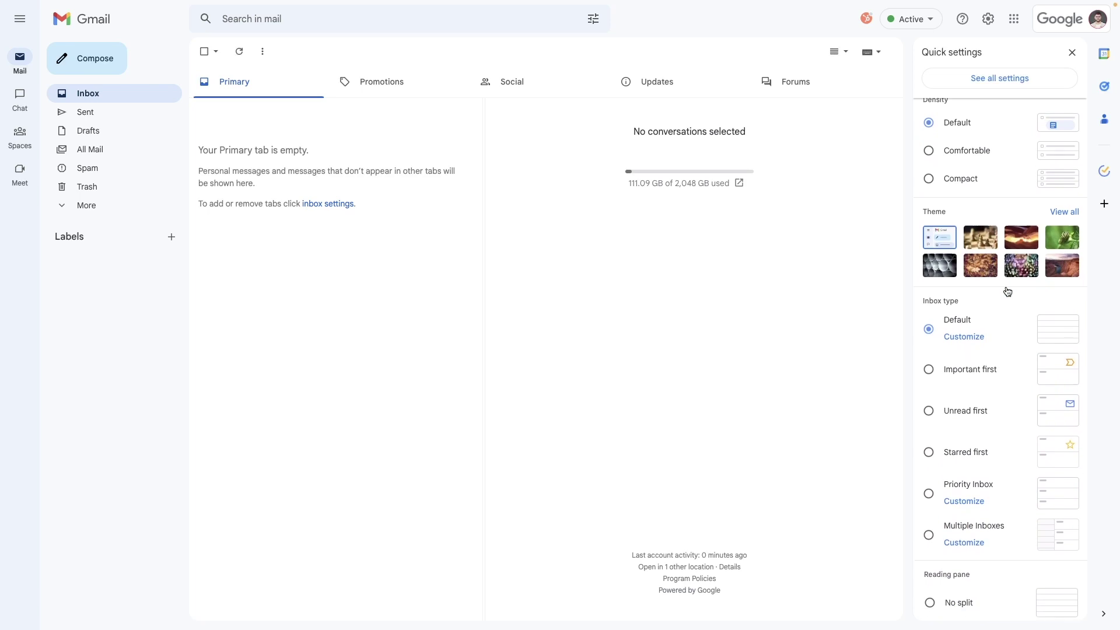
Step: Choose Unread first as the inbox type in Quick settings
scroll(1007, 291, "down", 1)
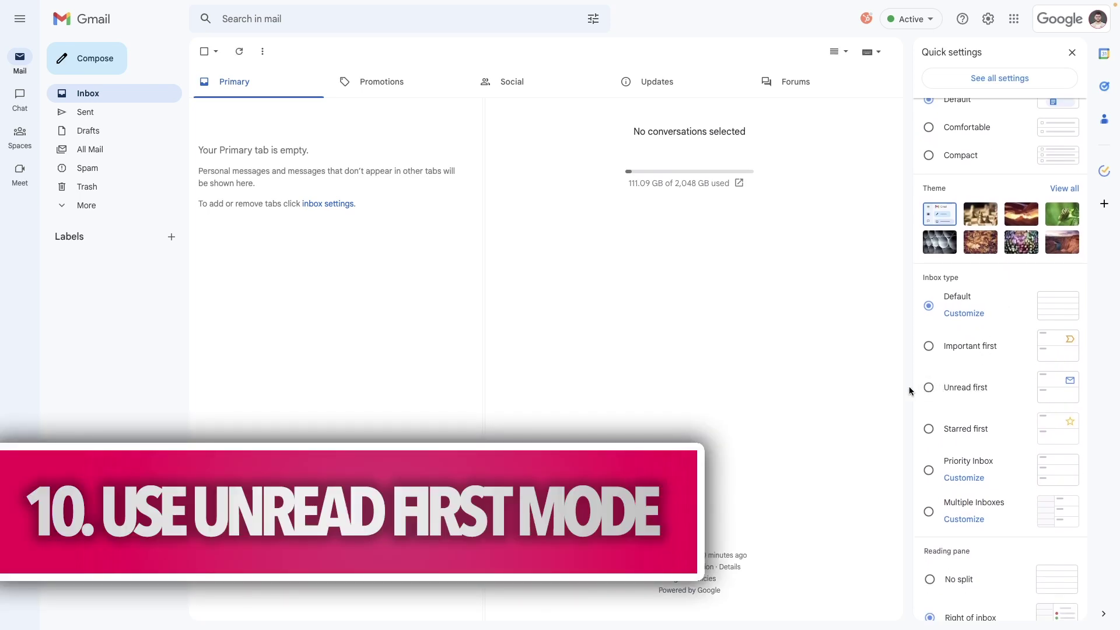
left_click(928, 387)
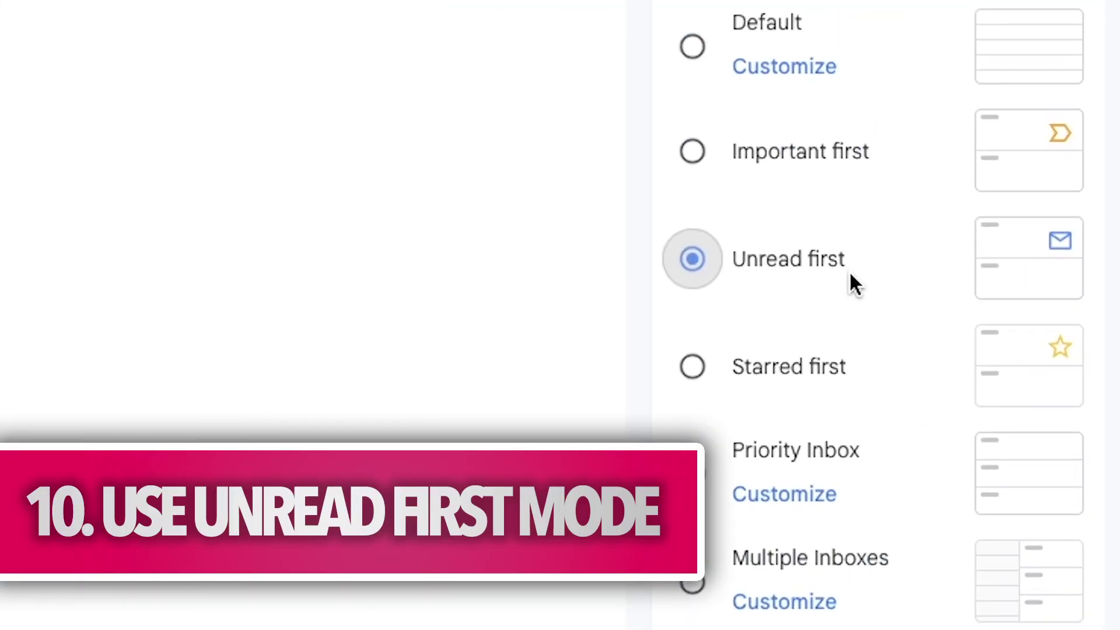
scroll(990, 392, "up", 5)
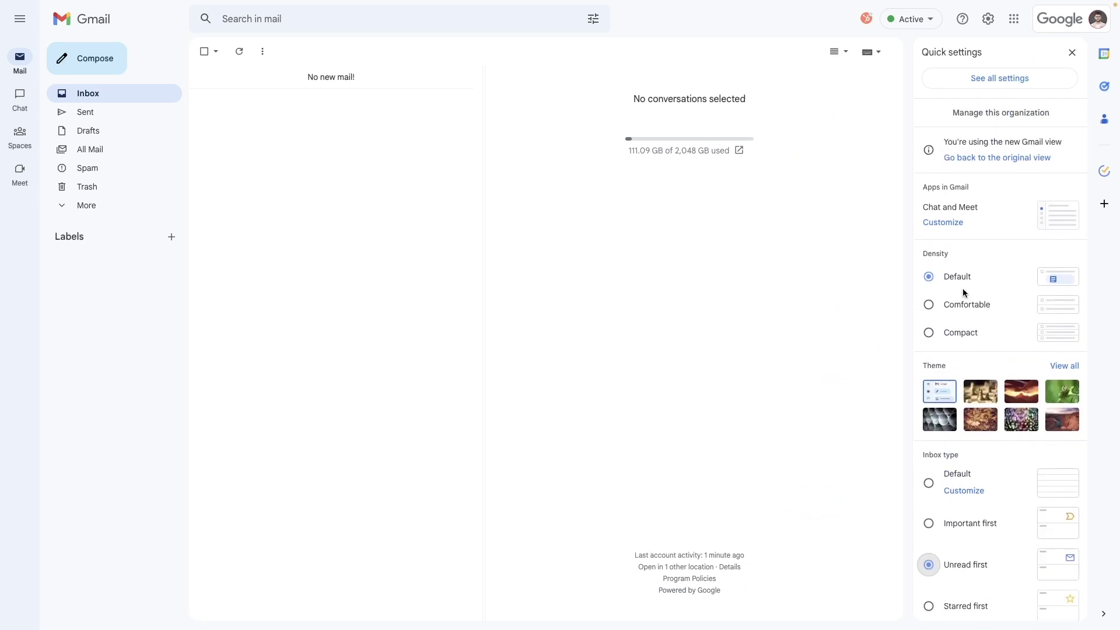
Step: Confirm Unread first on the Inbox settings page, then return to the inbox
left_click(984, 85)
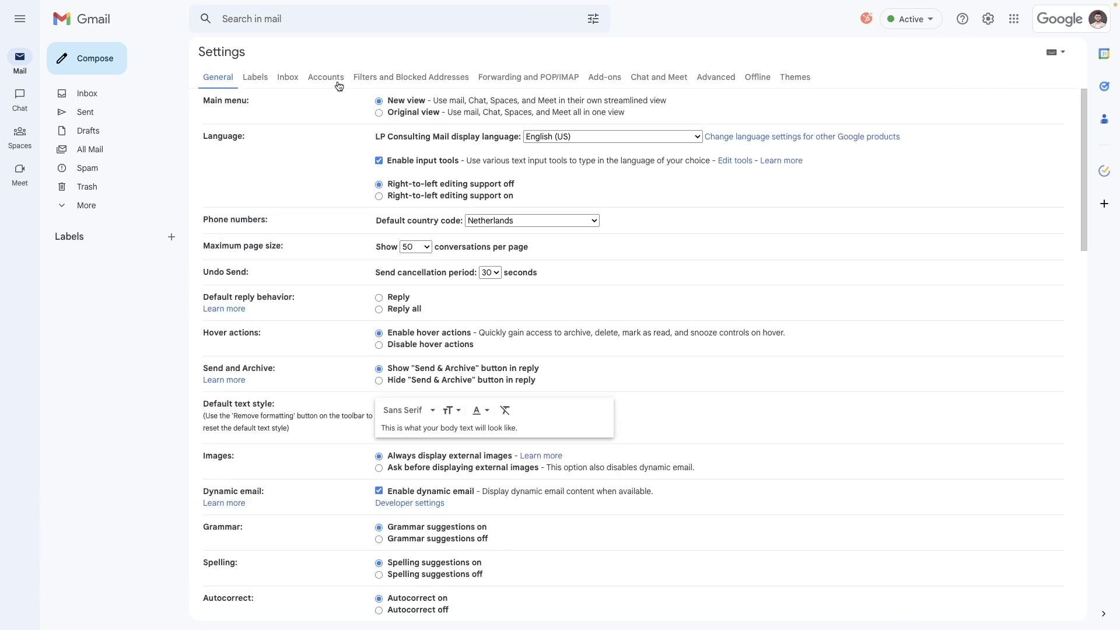
left_click(297, 79)
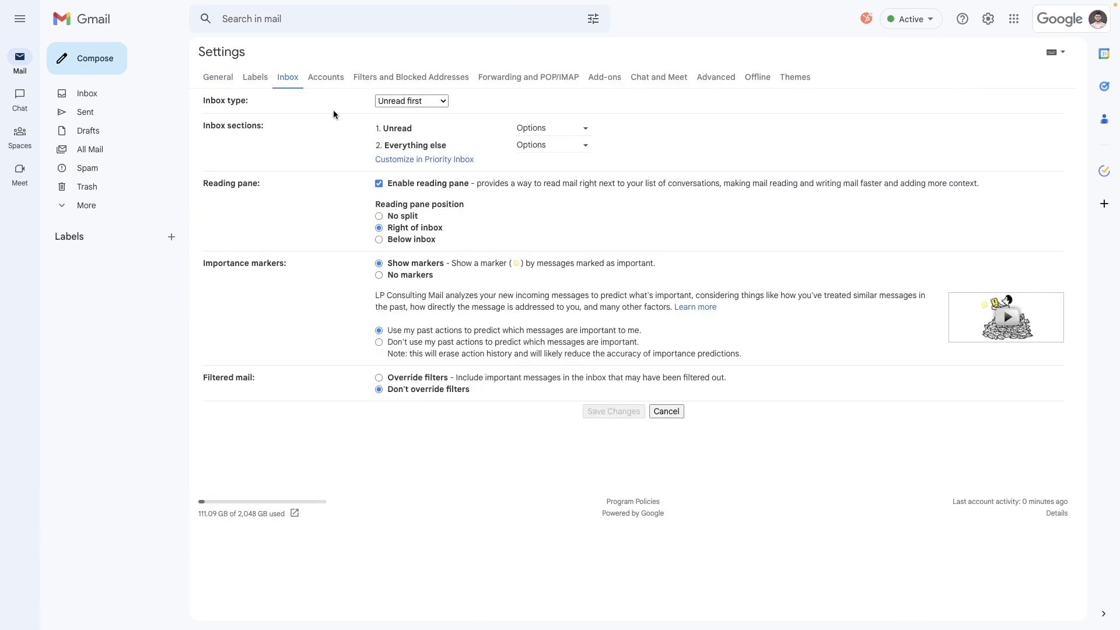
left_click(394, 104)
left_click(394, 103)
left_click(112, 99)
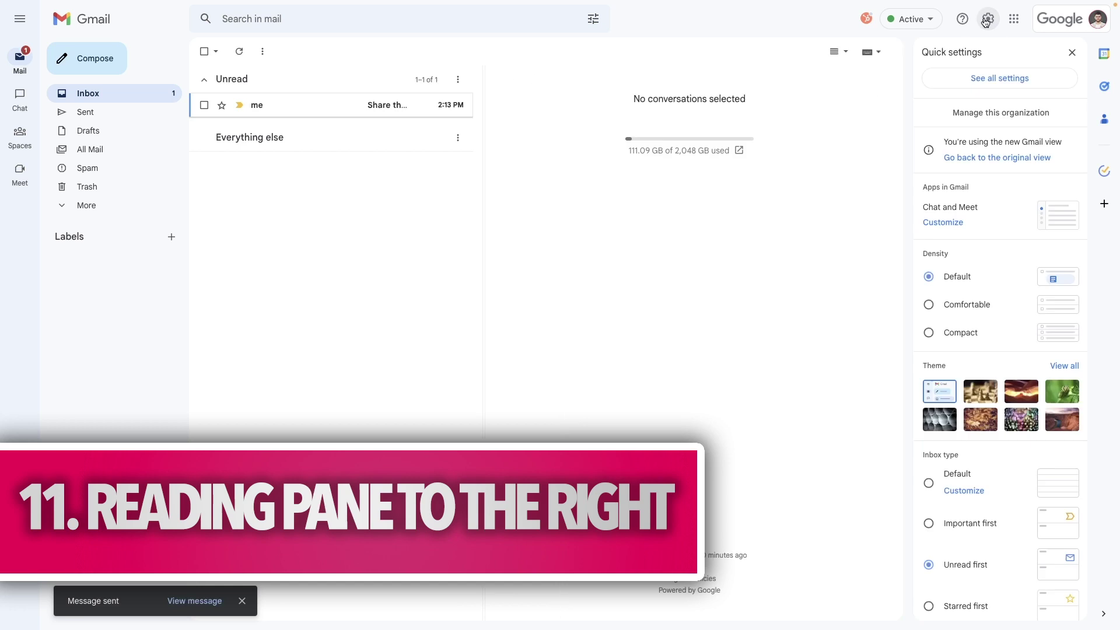
Step: Switch the reading pane to No split and view the coworkers email in full view
scroll(993, 216, "down", 3)
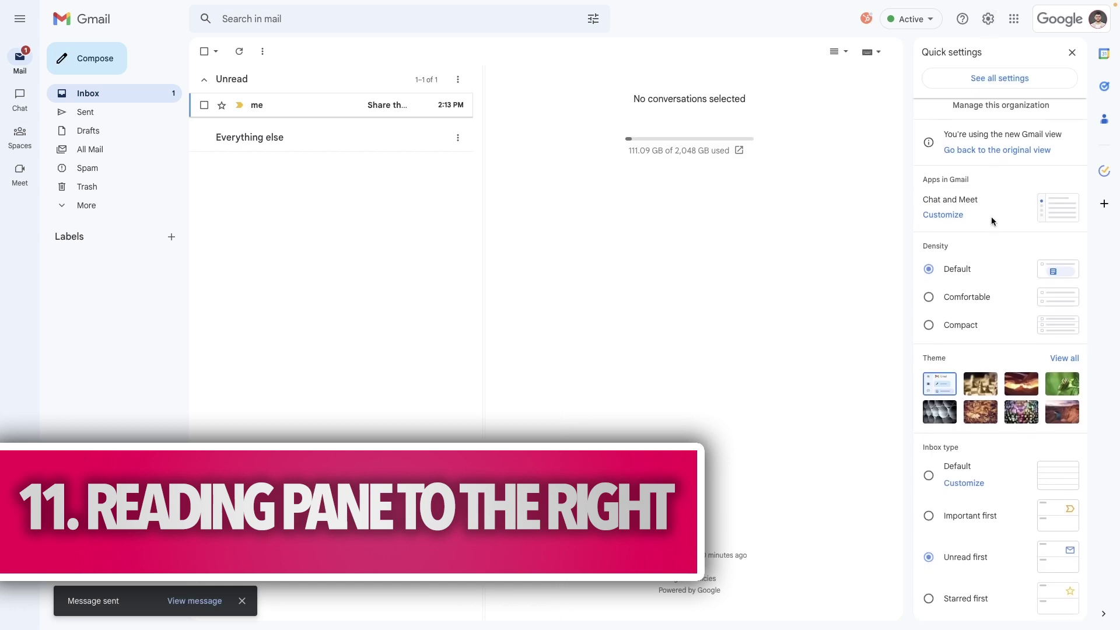
scroll(993, 220, "down", 2)
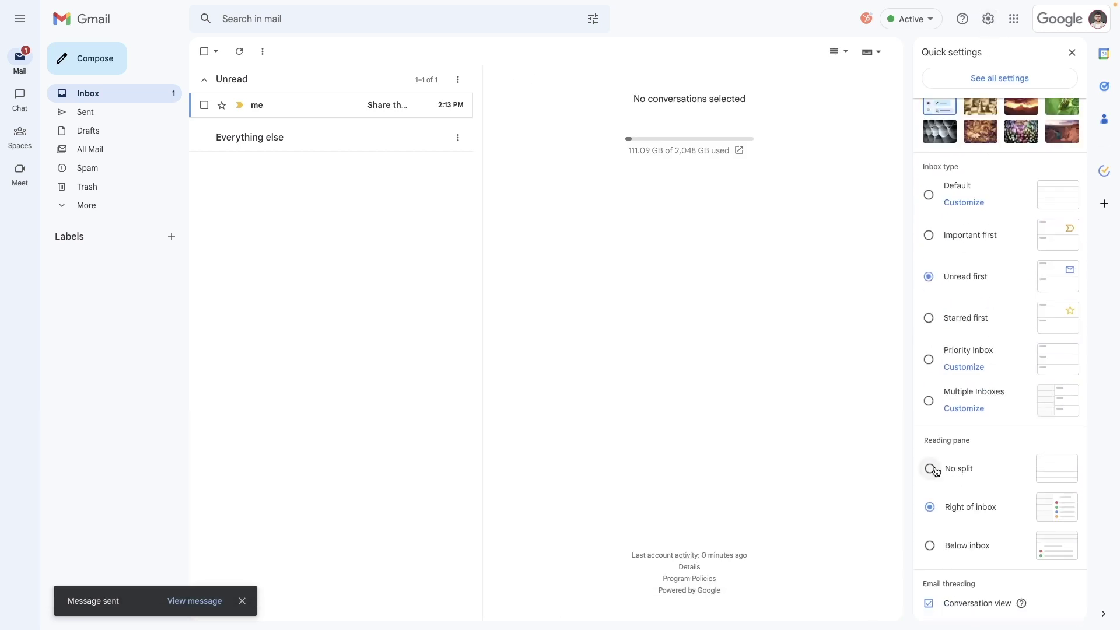
left_click(930, 468)
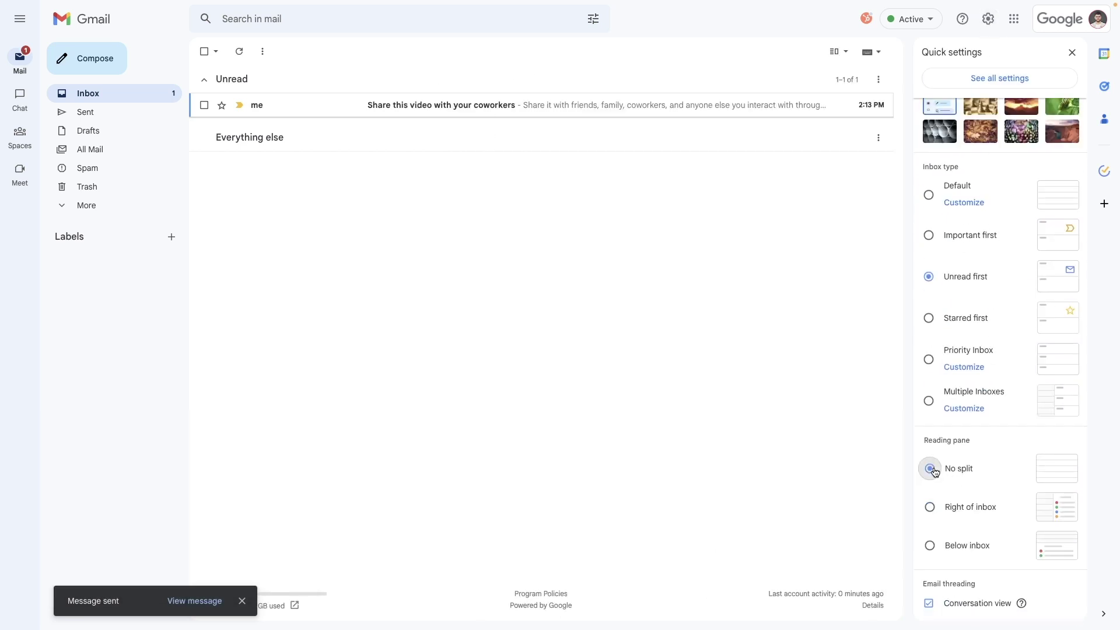
left_click(569, 108)
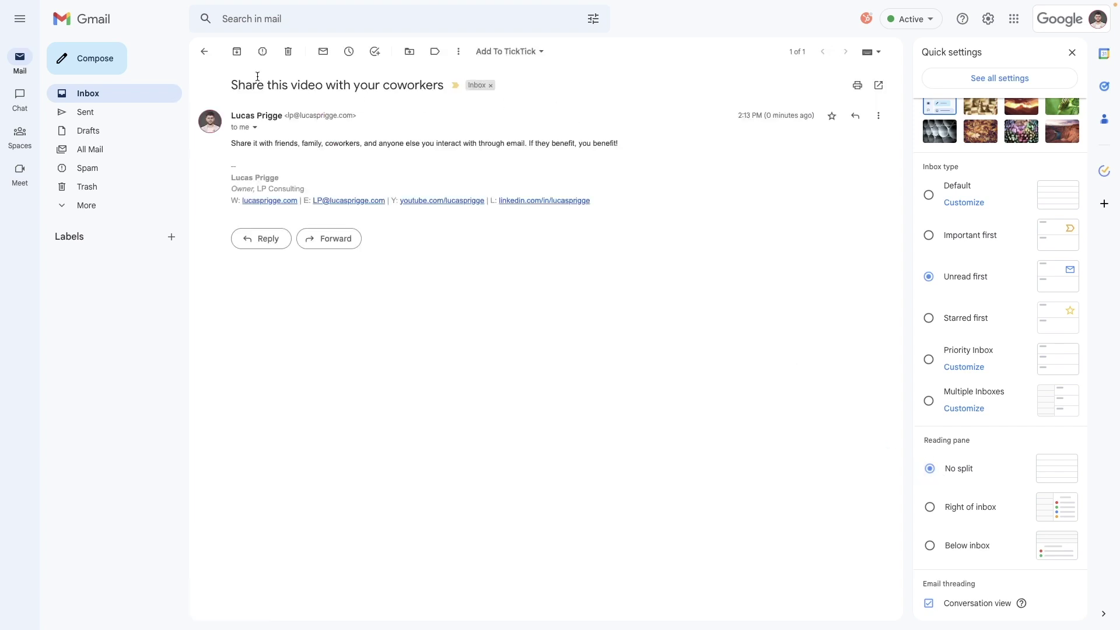
left_click(204, 51)
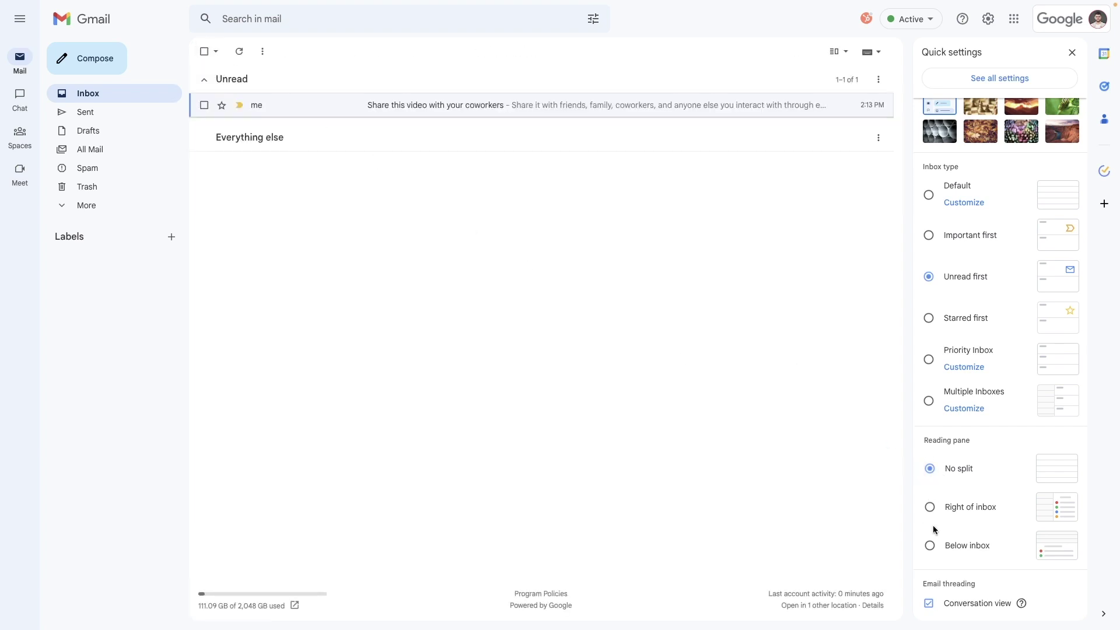
Step: Try Below inbox, then set the pane Right of inbox and widen the message list
left_click(946, 545)
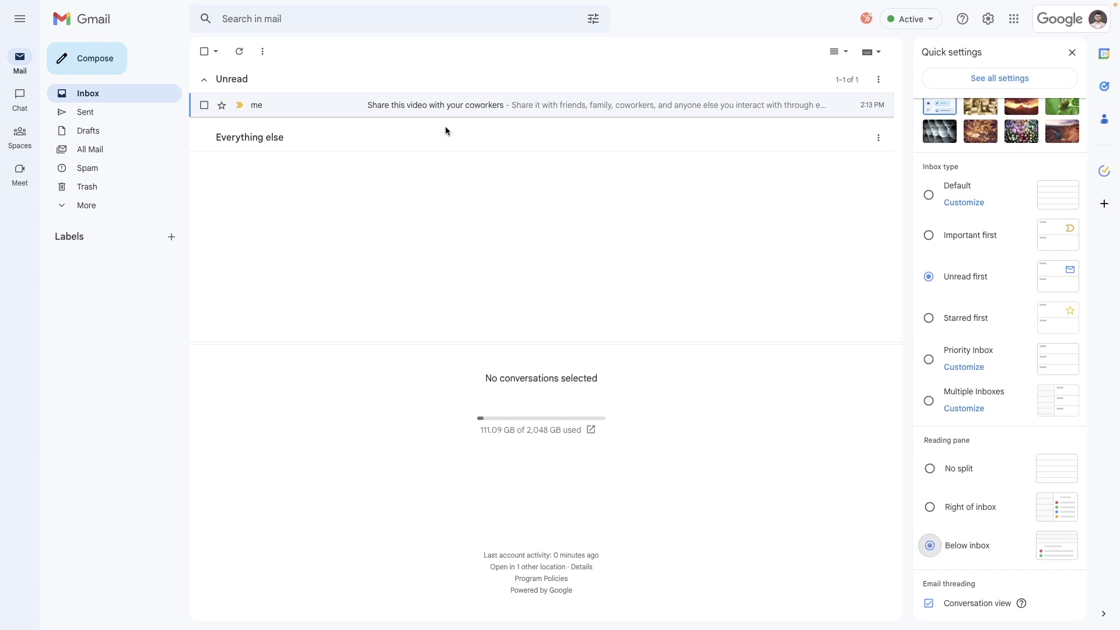
left_click(444, 109)
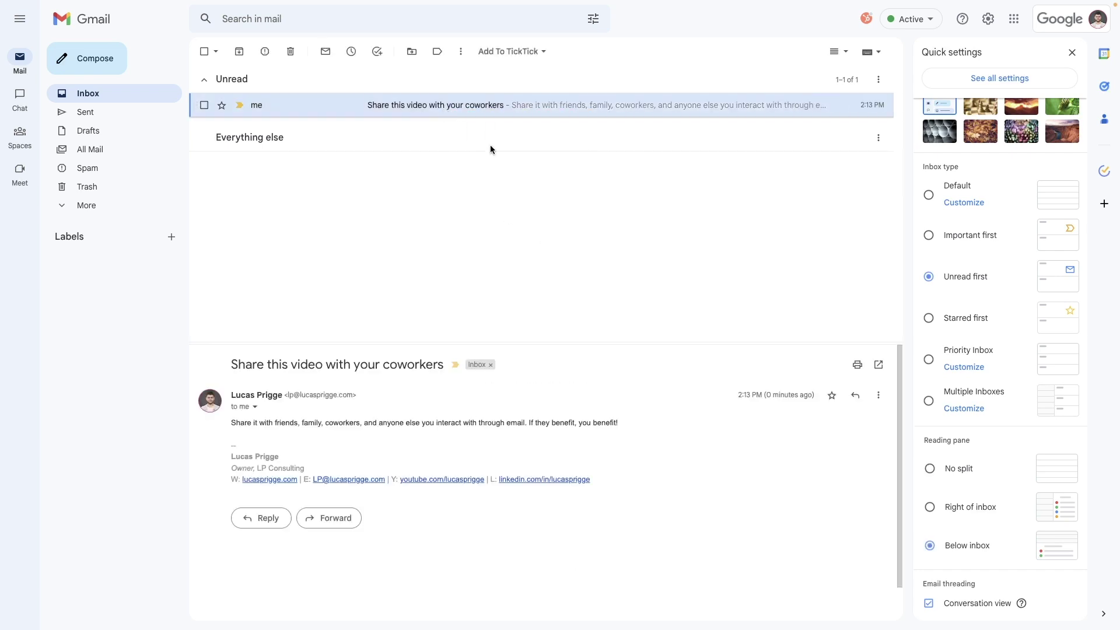
left_click(930, 507)
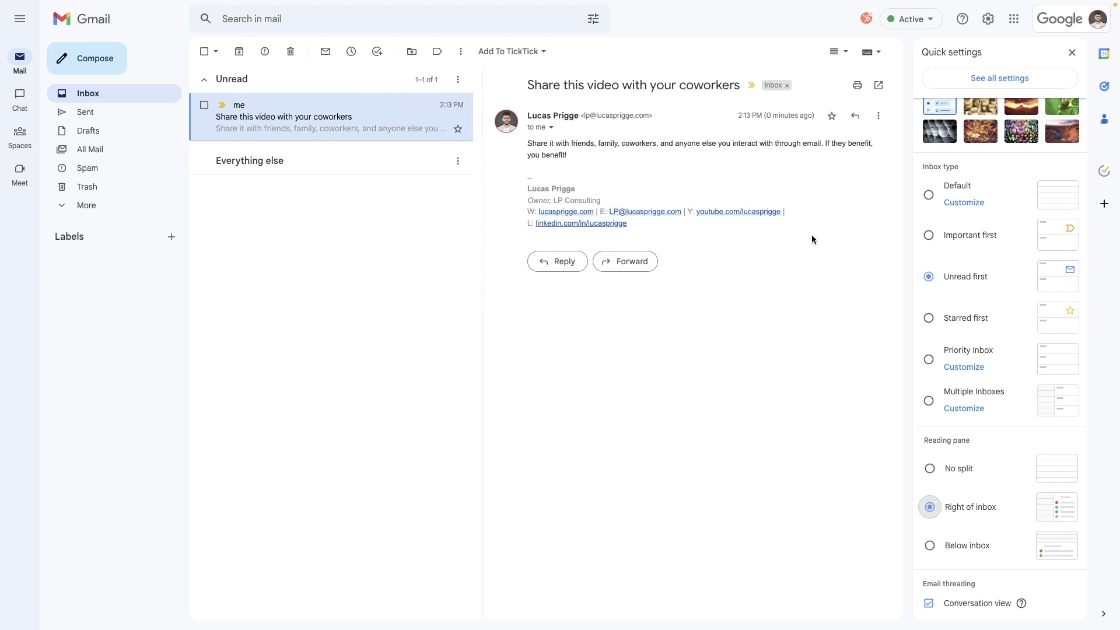
left_click_drag(478, 242, 532, 242)
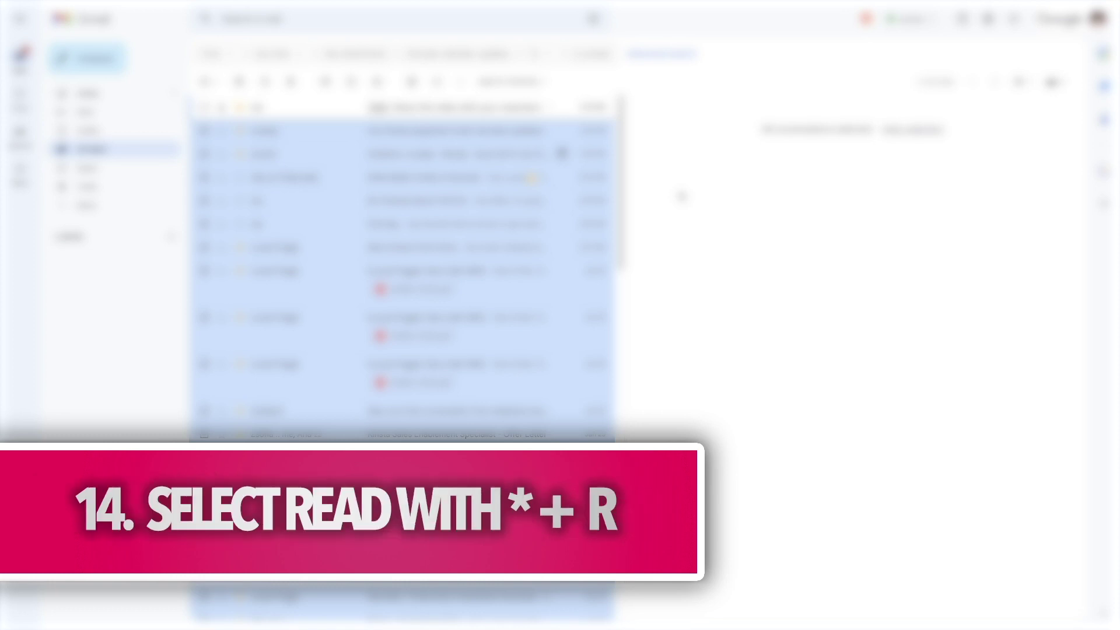
Step: Select only the unread conversations and move the selected email to Trash
key("asterisk")
key("r")
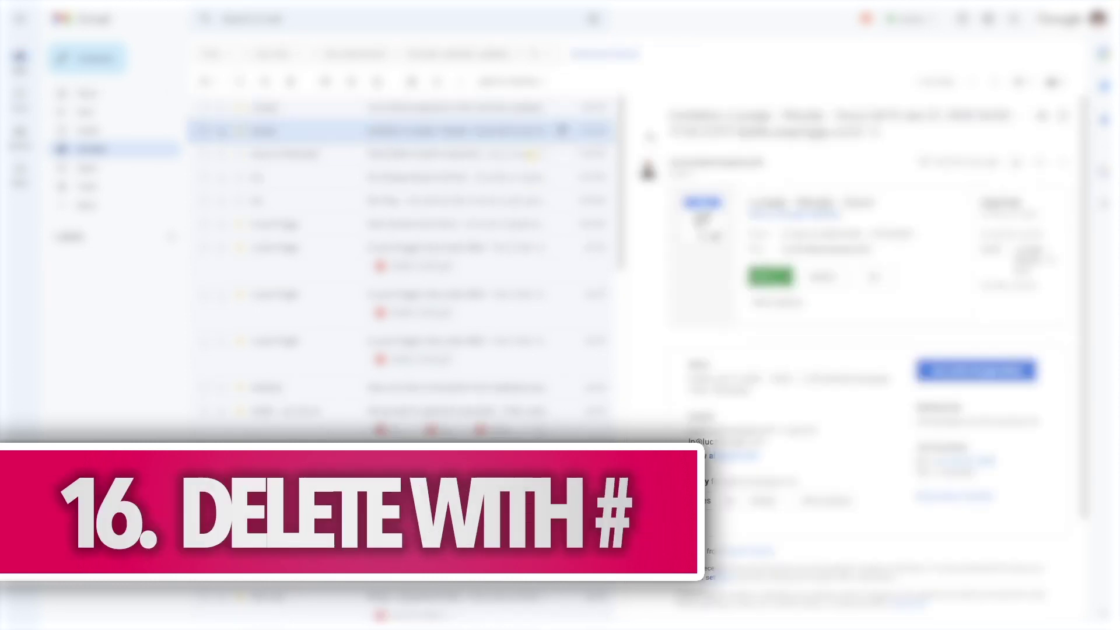
key("numbersign")
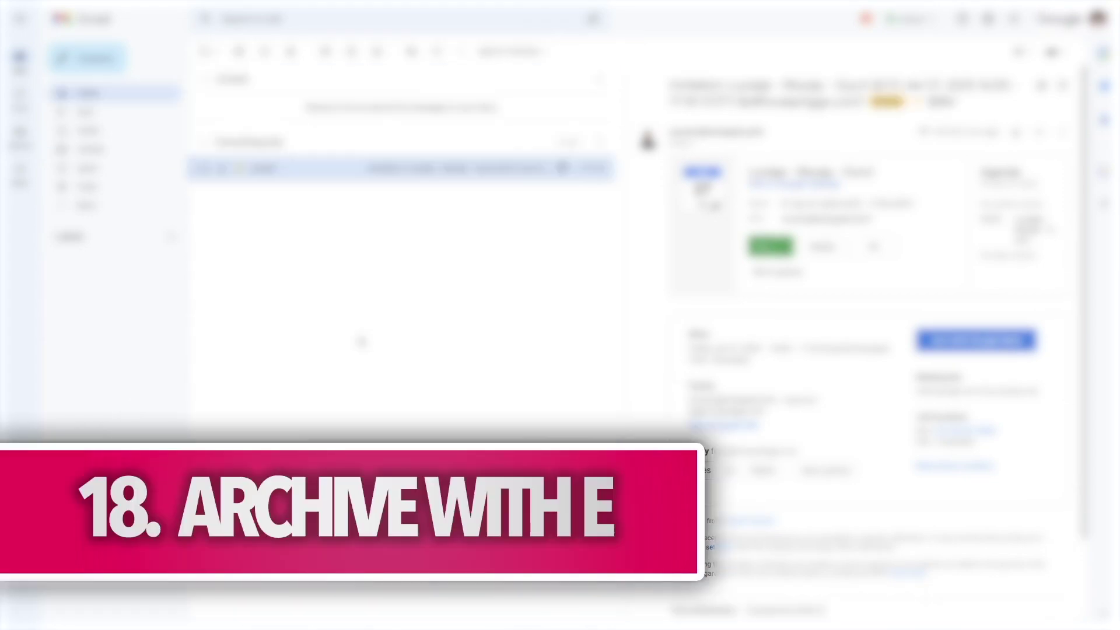
Step: Archive the open conversation, then send the 'ok' reply with Send & Archive
key("e")
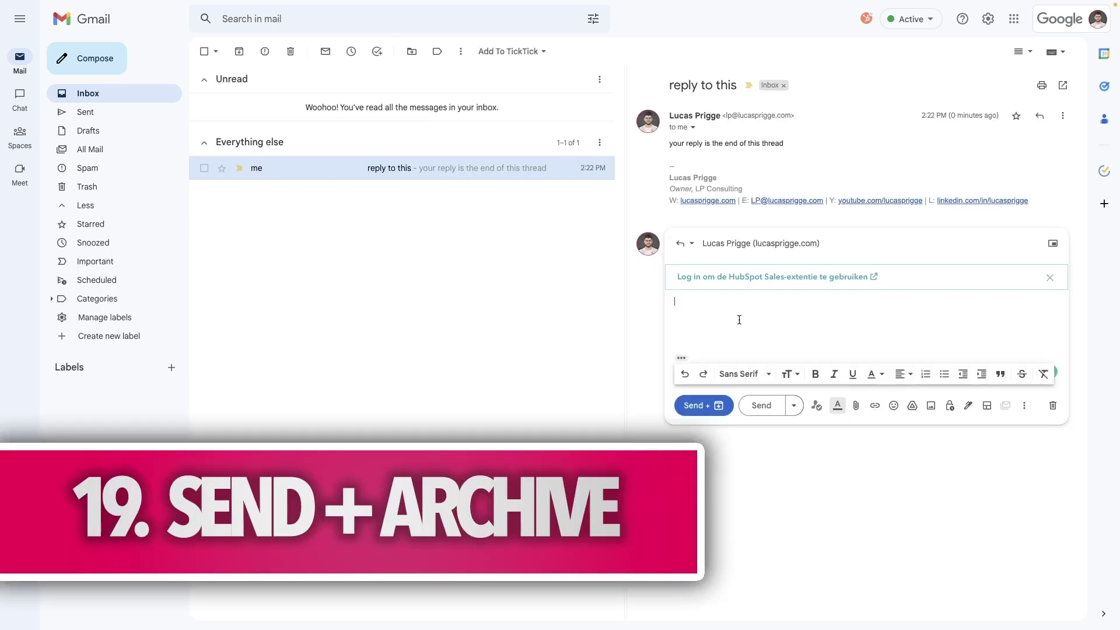
type("ok")
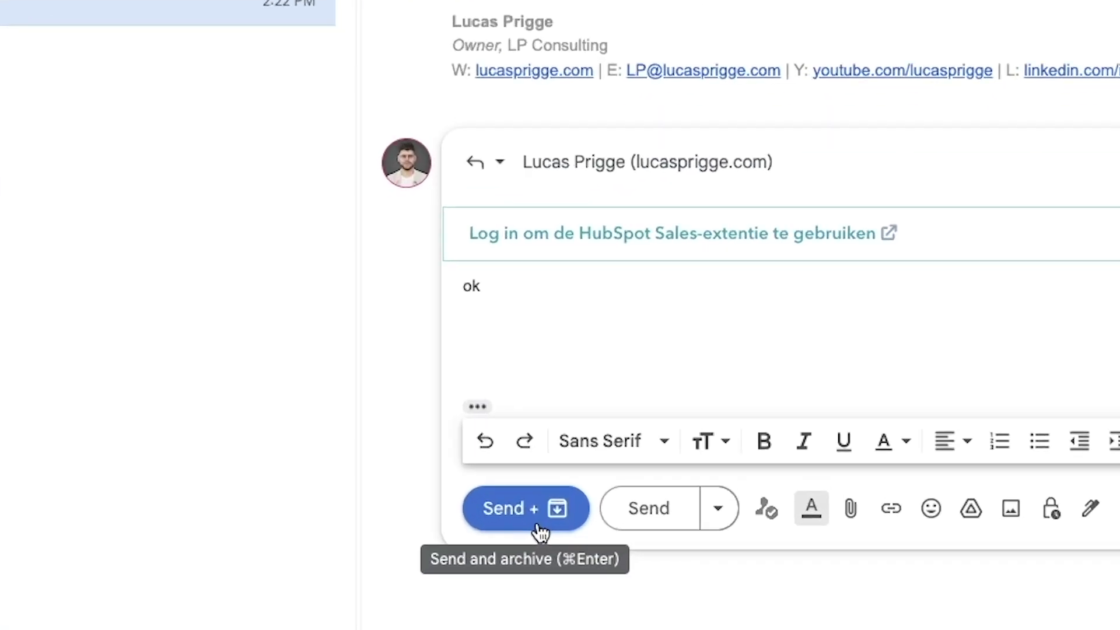
left_click(539, 528)
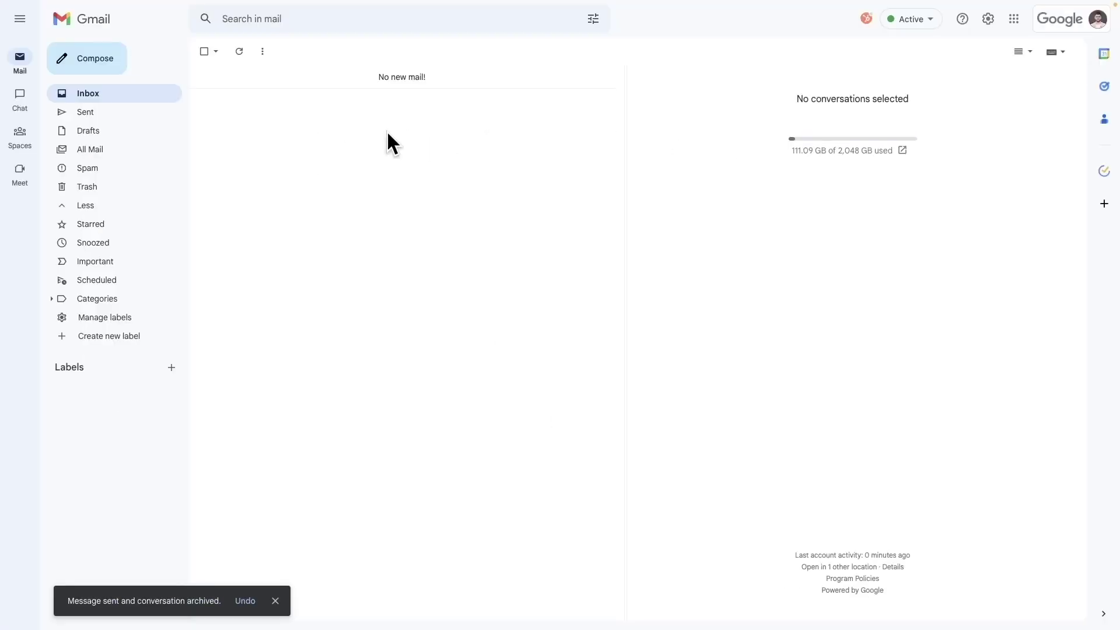
Step: Search the full settings page for 'send' to locate the Undo Send option
left_click(987, 19)
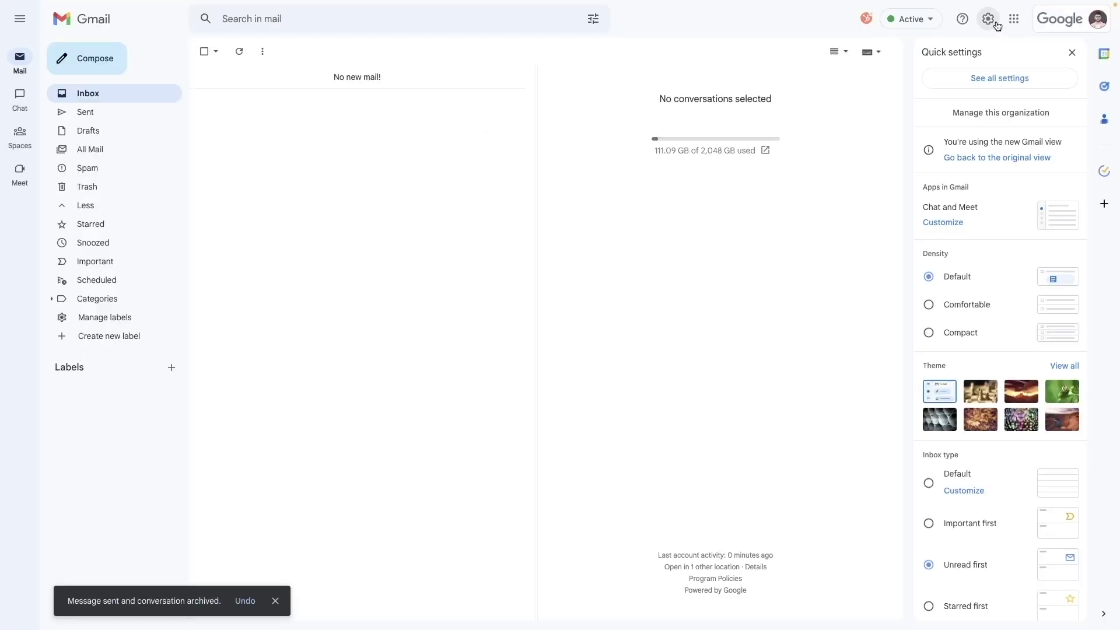
left_click(990, 77)
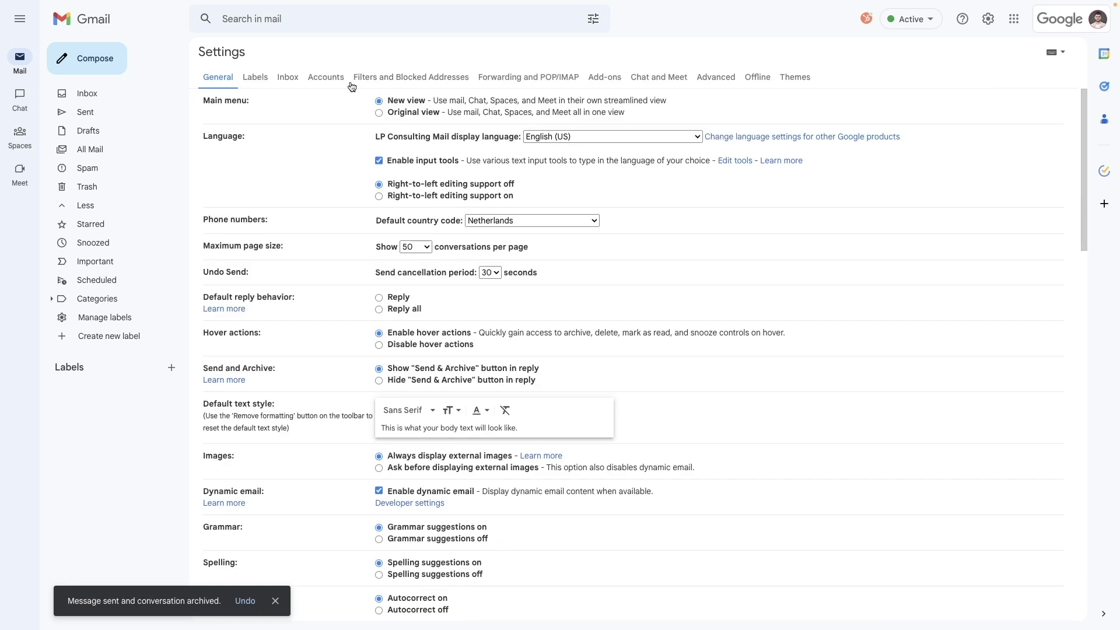
key("ctrl+f")
type("send")
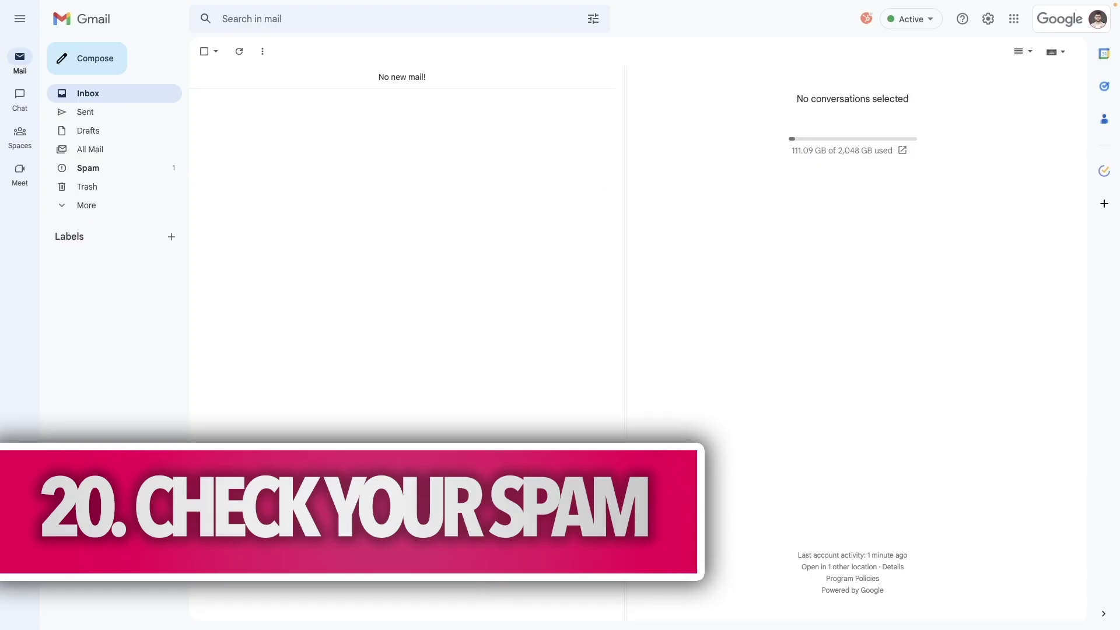
Step: Open Spam, note the 30-day deletion notice, and read the COMMENT message
left_click(96, 172)
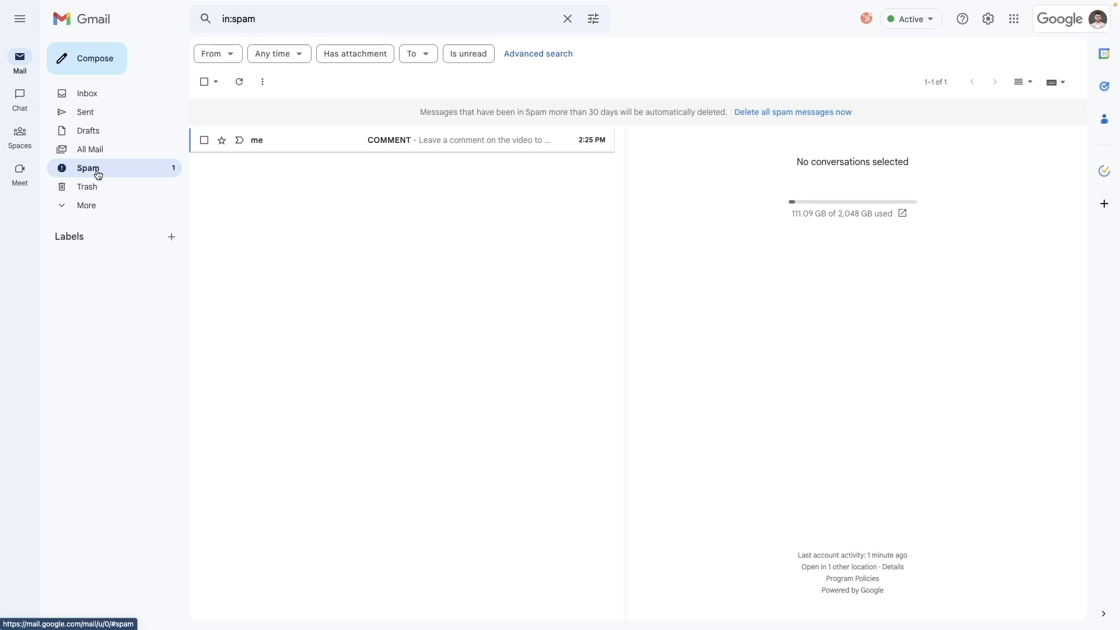
left_click_drag(421, 111, 722, 121)
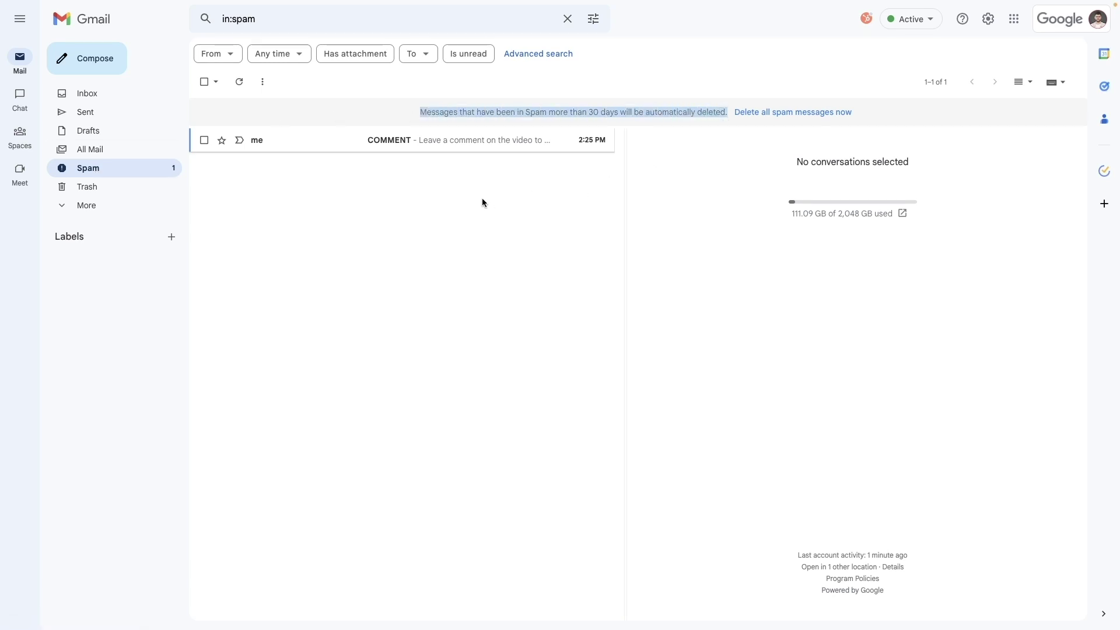
left_click(369, 145)
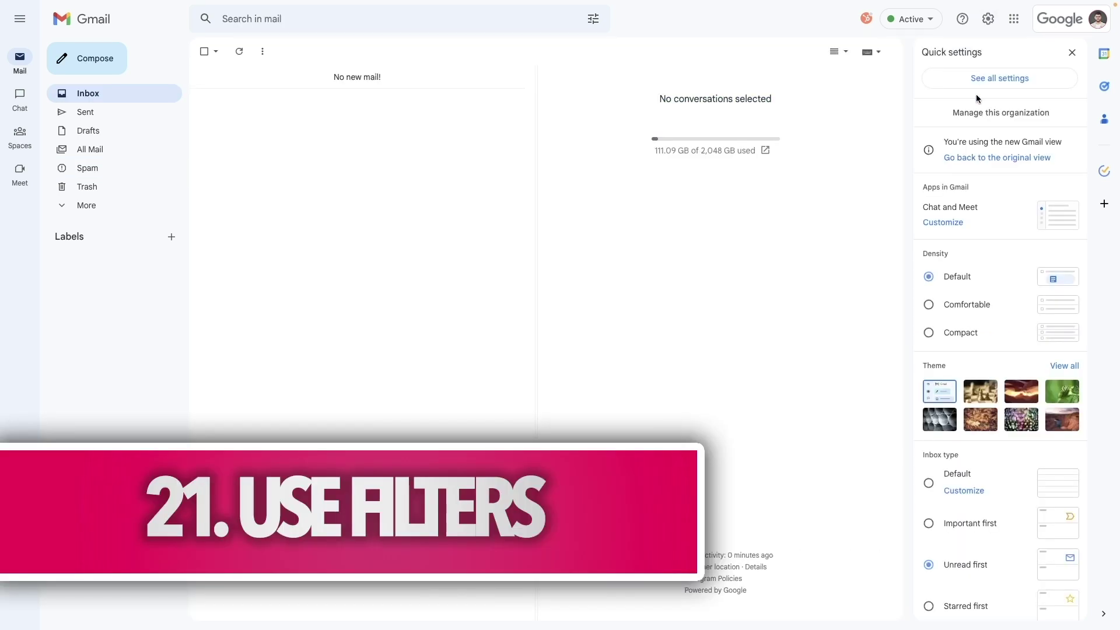
Step: Start a new filter in Filters and Blocked Addresses for the suggested sender's mail
left_click(980, 82)
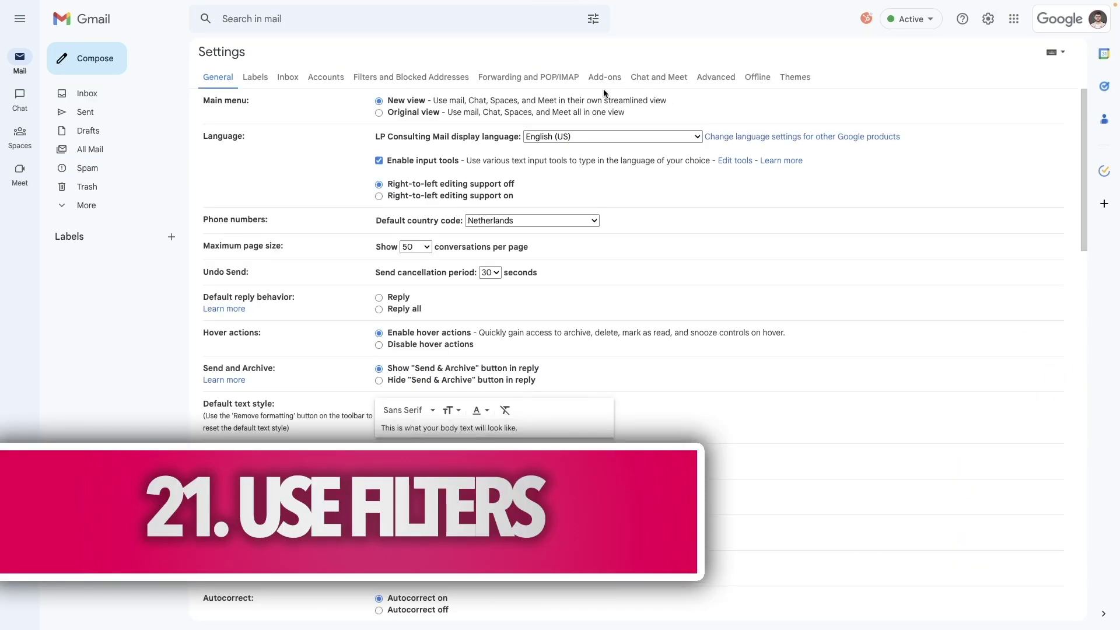
left_click(416, 78)
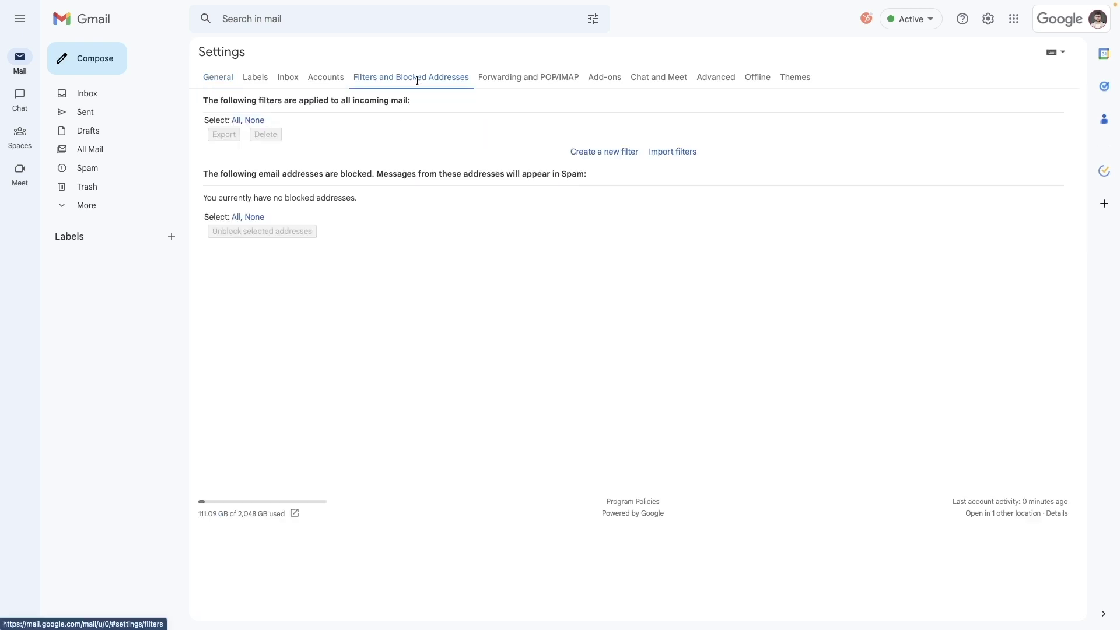
left_click(599, 152)
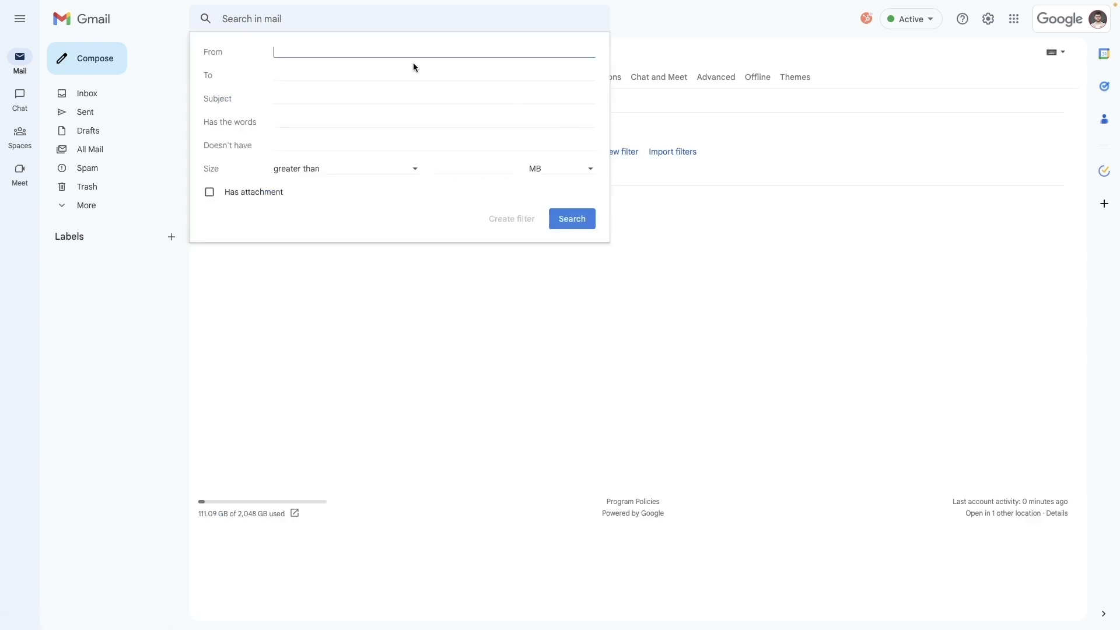
type("lp")
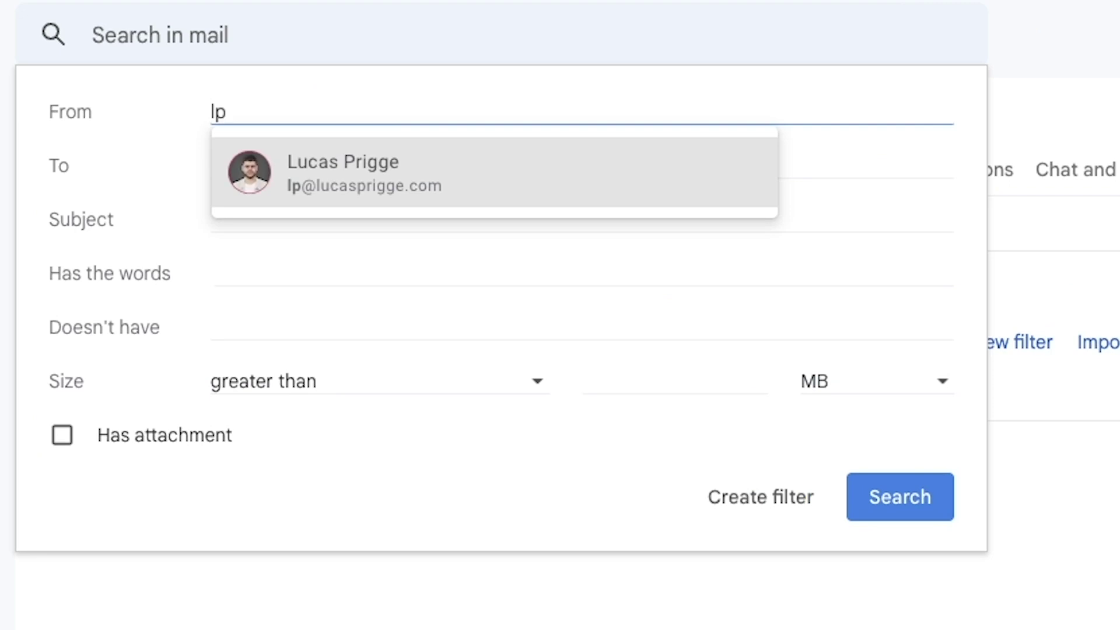
key("Return")
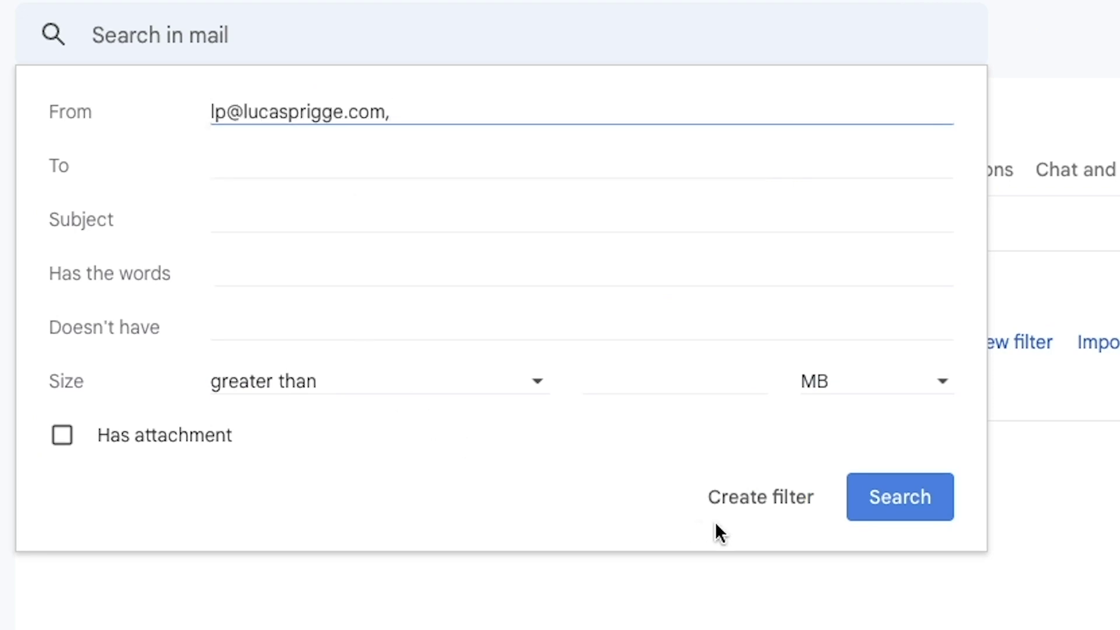
left_click(774, 508)
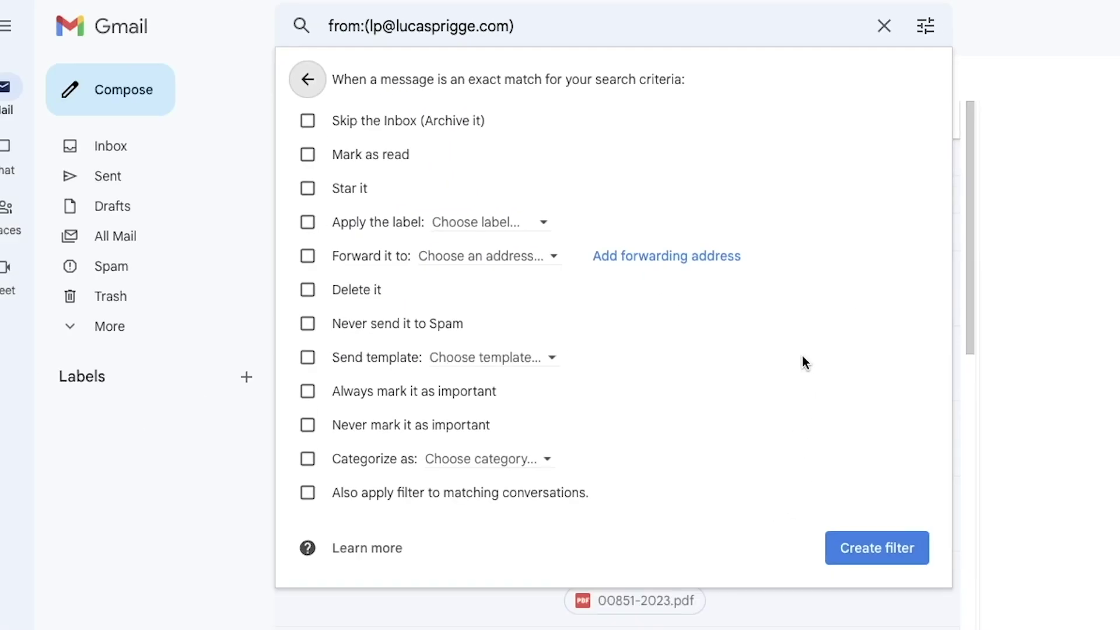
Step: Make the filter skip the Inbox, never send to Spam, and reply with the Like template
left_click(309, 123)
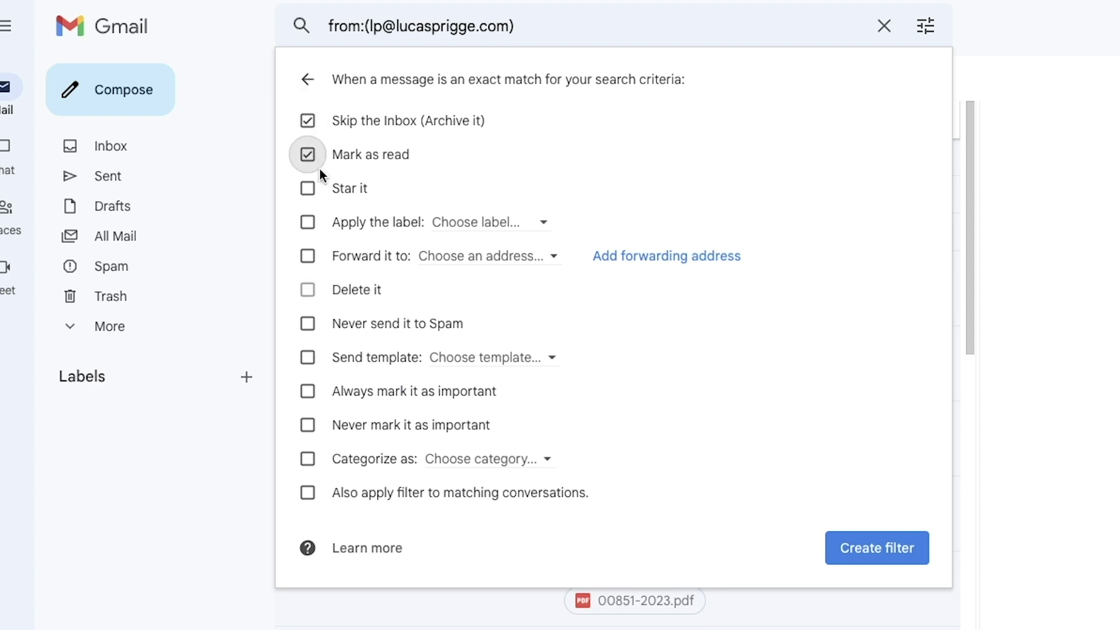
left_click(310, 326)
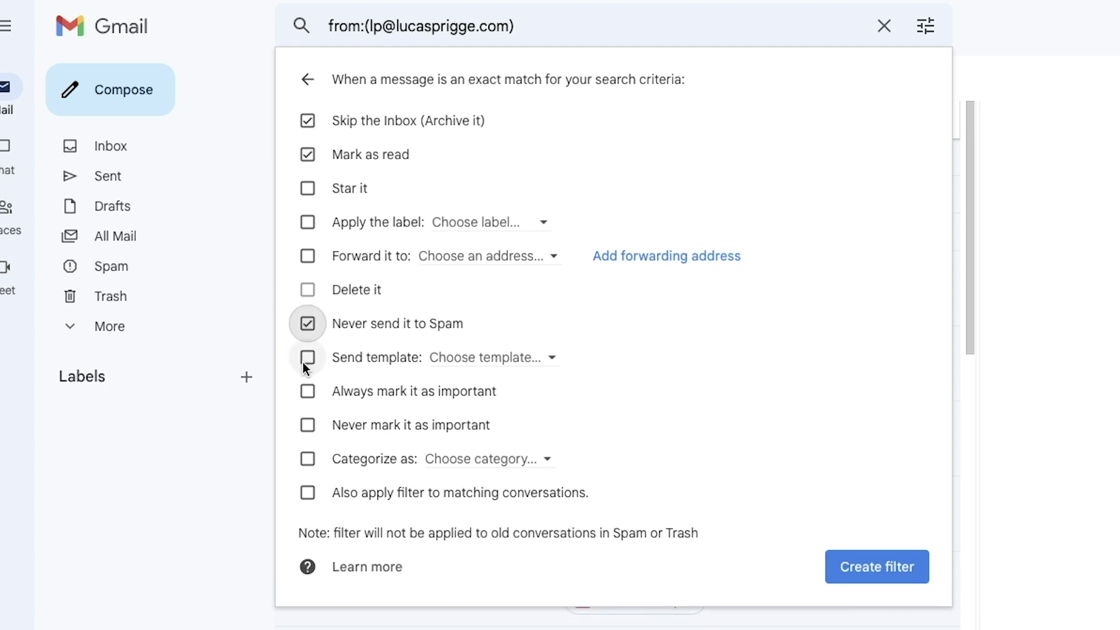
left_click(513, 359)
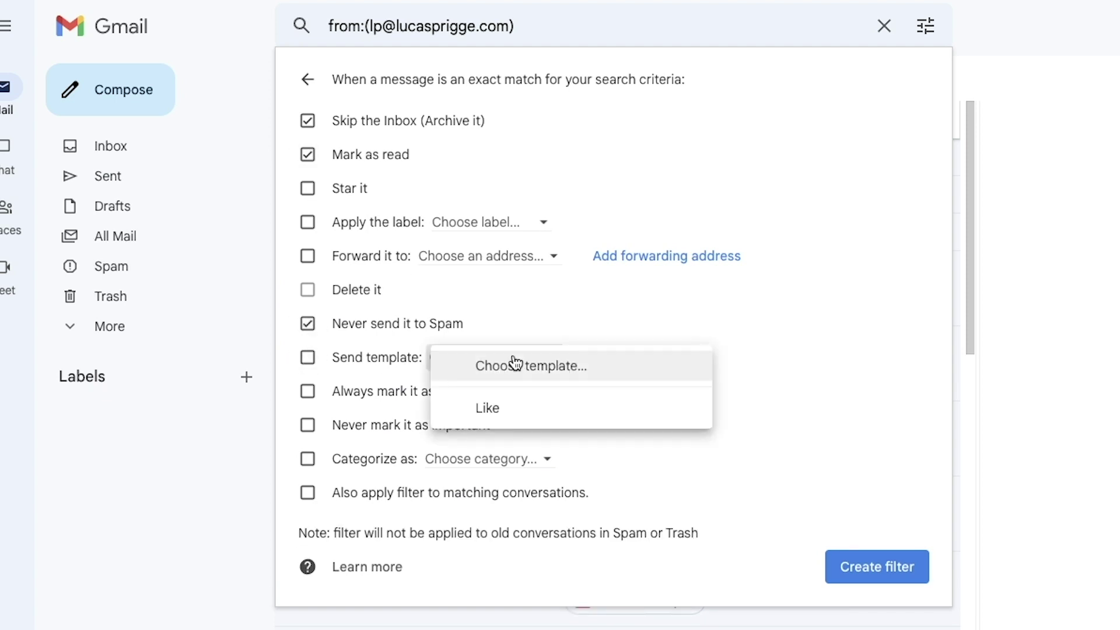
left_click(509, 410)
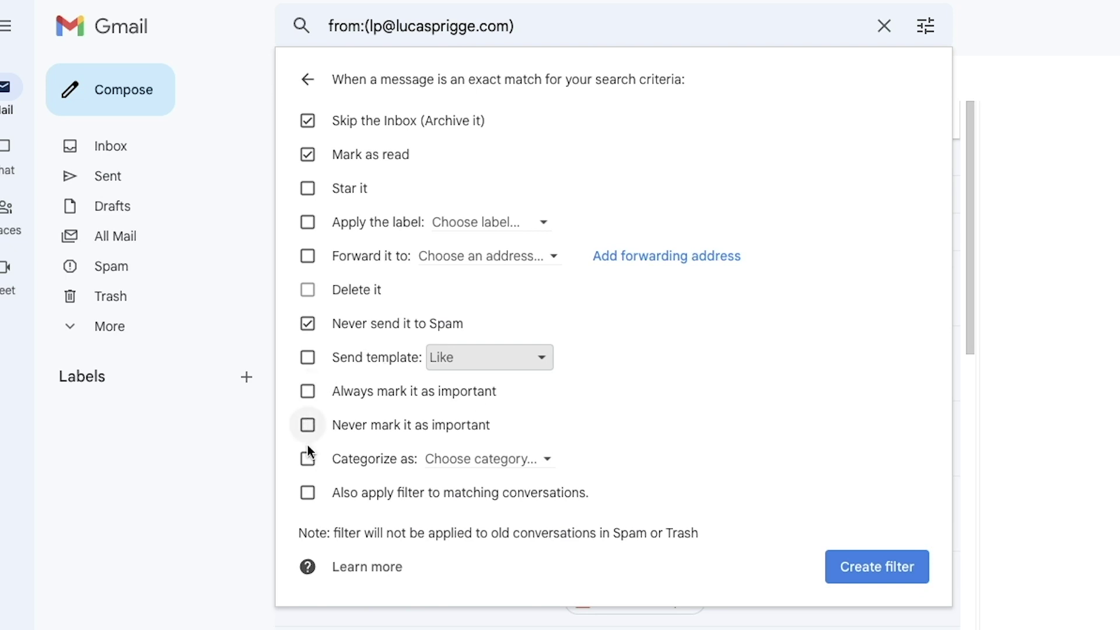
left_click(510, 462)
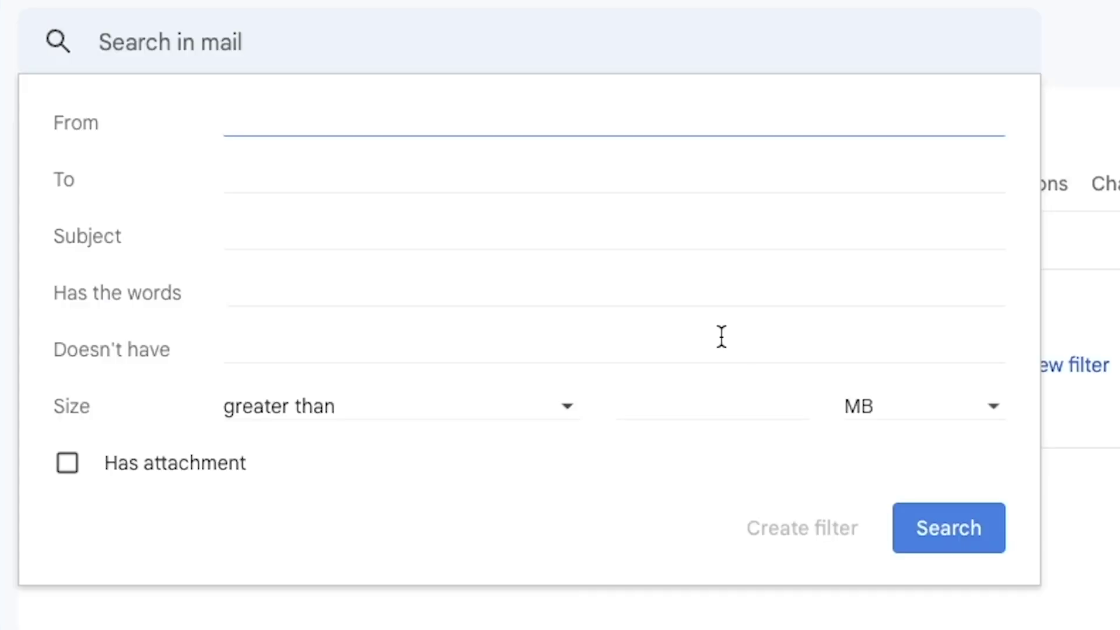
Step: Enter 'newsletter' as the filter's Subject criterion and continue to its actions
key("Tab")
key("Tab")
type("newsletter")
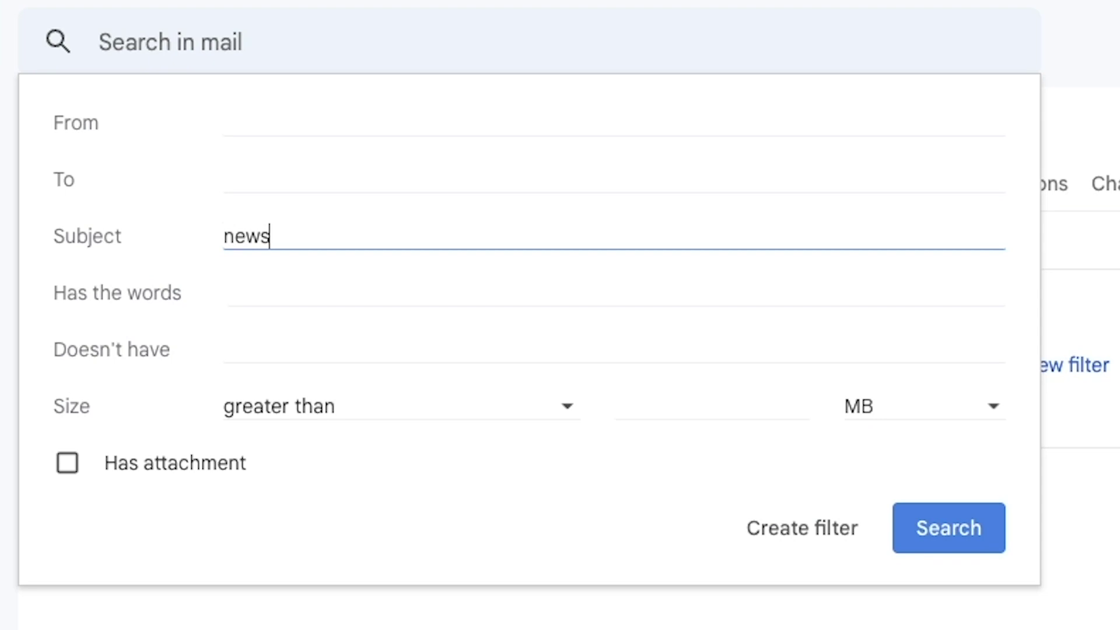
left_click(824, 524)
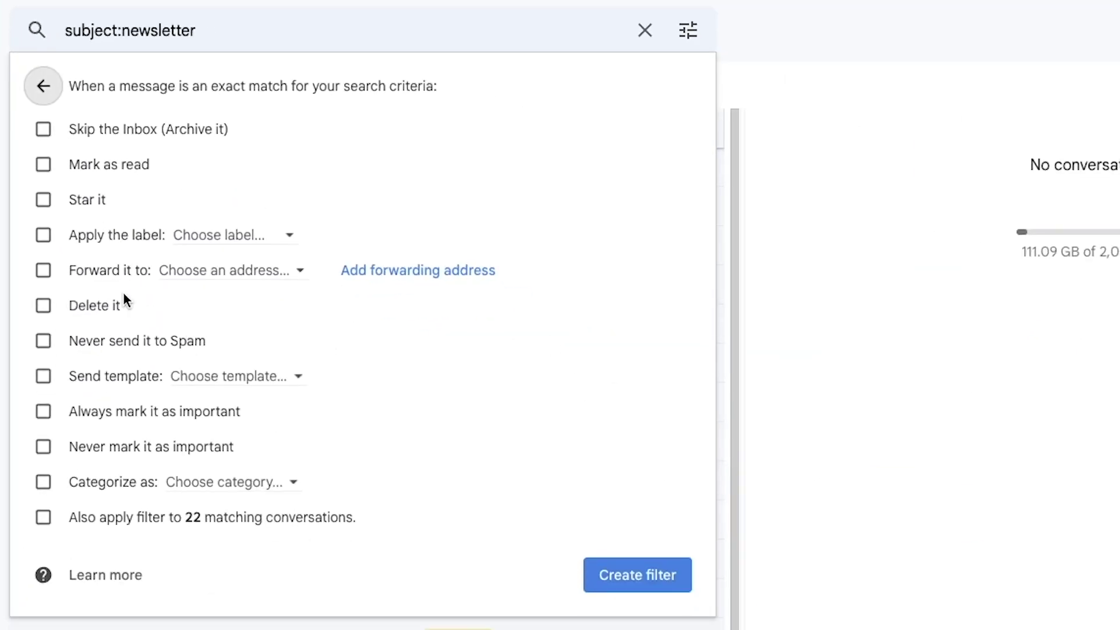
Step: Forward matching newsletters to the add.task address and have them skip the Inbox
left_click(66, 276)
left_click(297, 277)
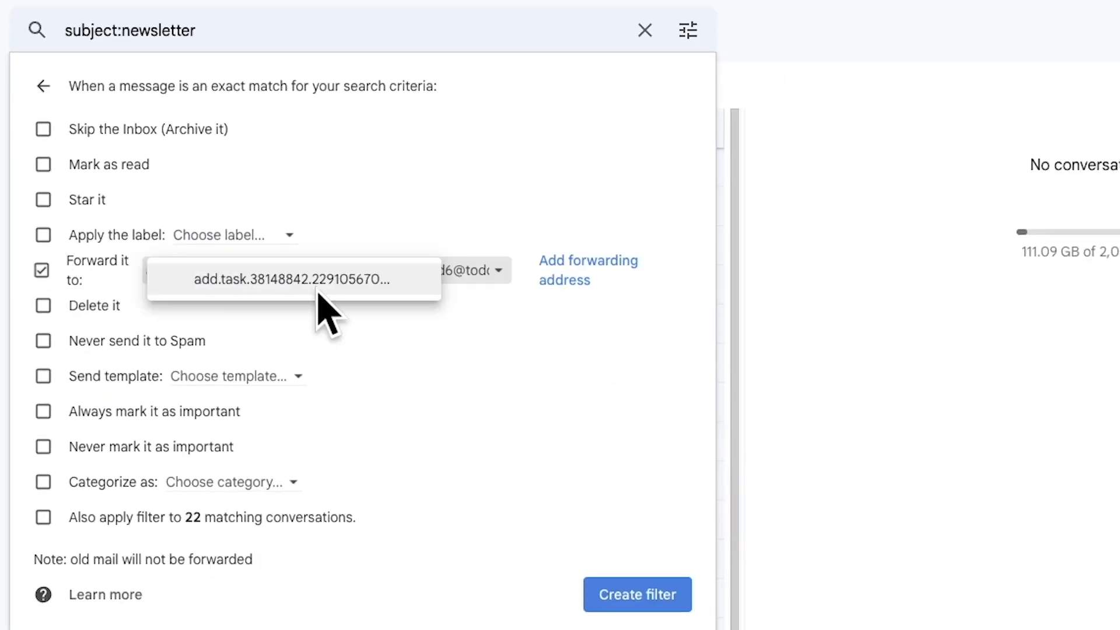
left_click(290, 294)
left_click(44, 129)
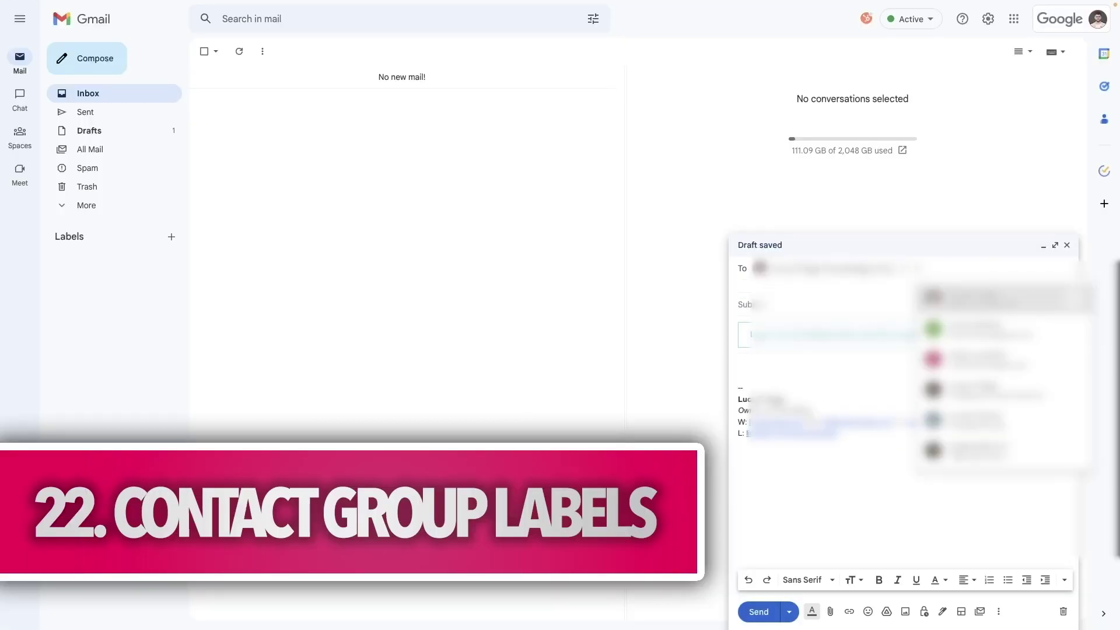
Step: Add two suggested contacts as recipients of a new message
type("a")
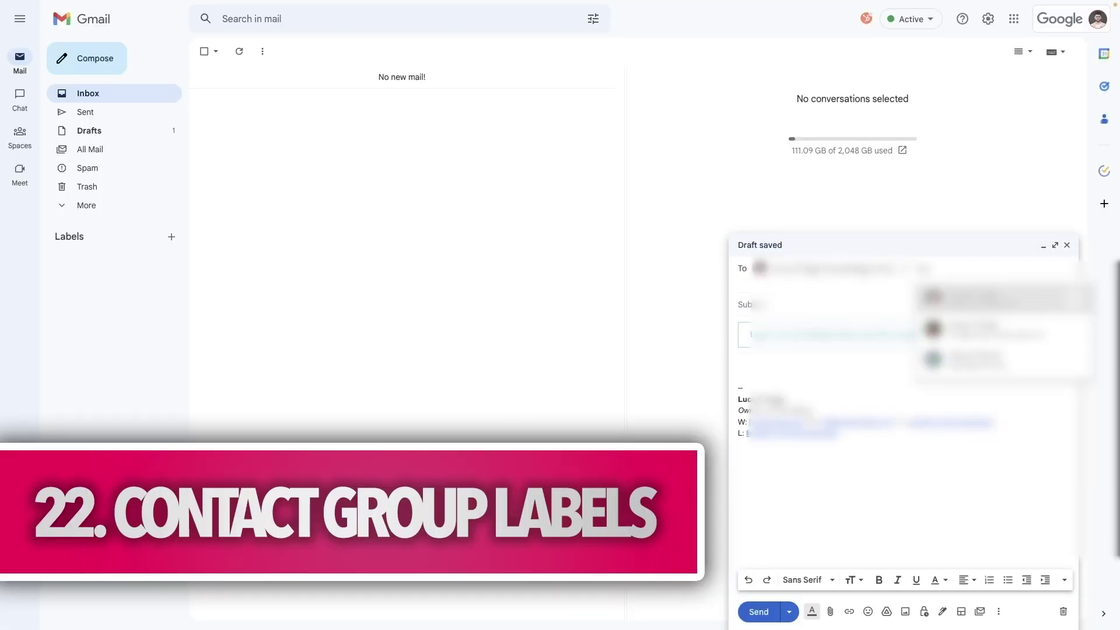
type("a")
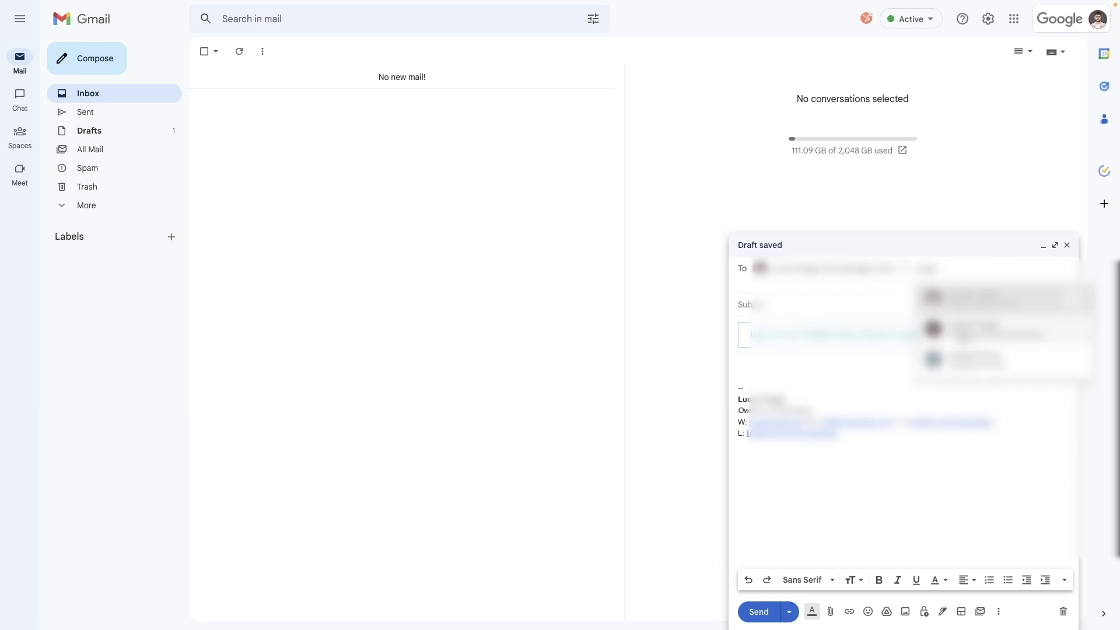
key("Return")
type("a")
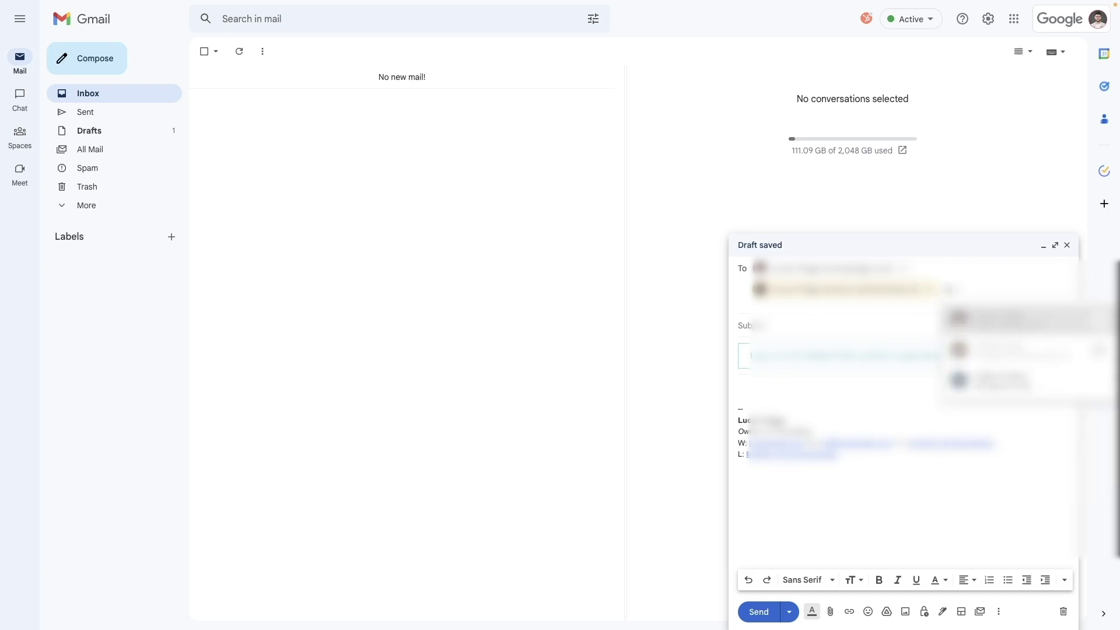
left_click(979, 370)
Step: Tick the first three contacts and give them a new label named 'mygroup'
left_click(189, 109)
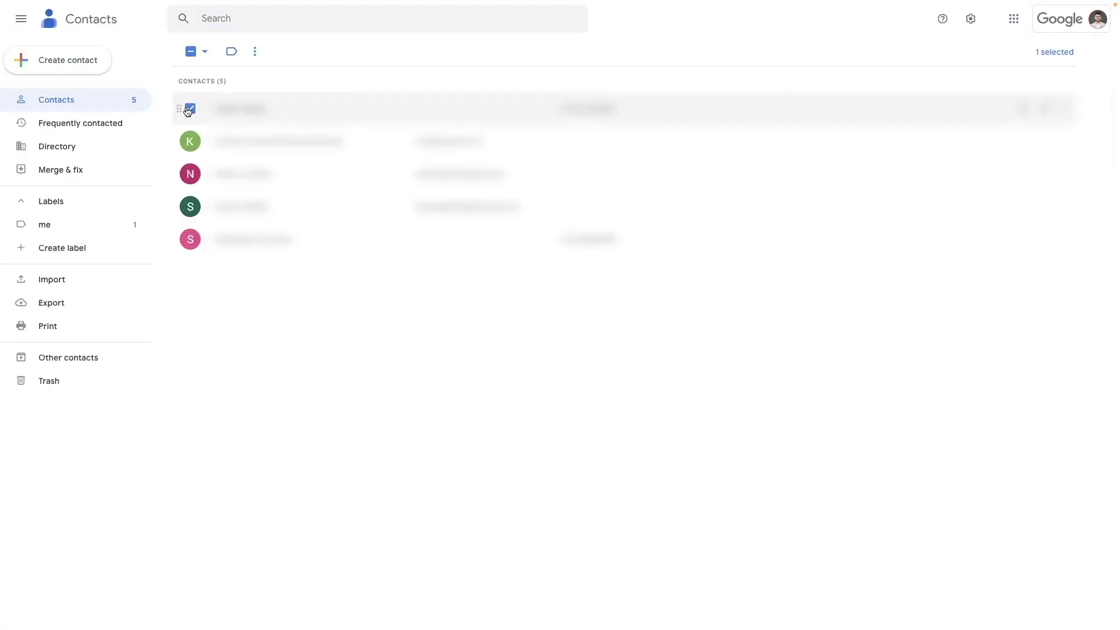
left_click(190, 141)
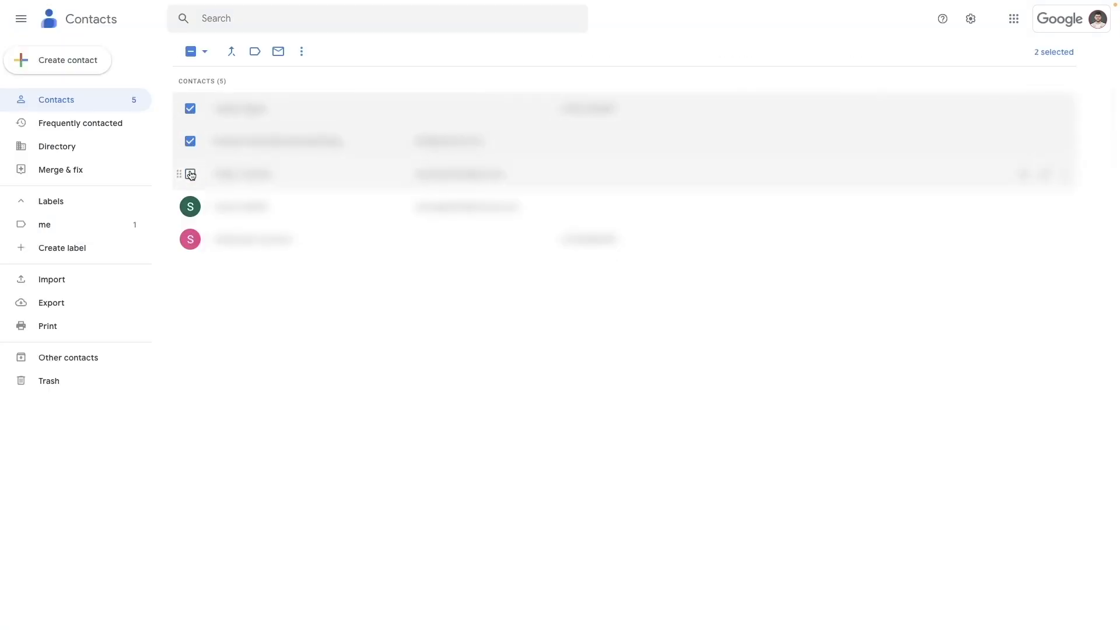
left_click(190, 174)
left_click(255, 52)
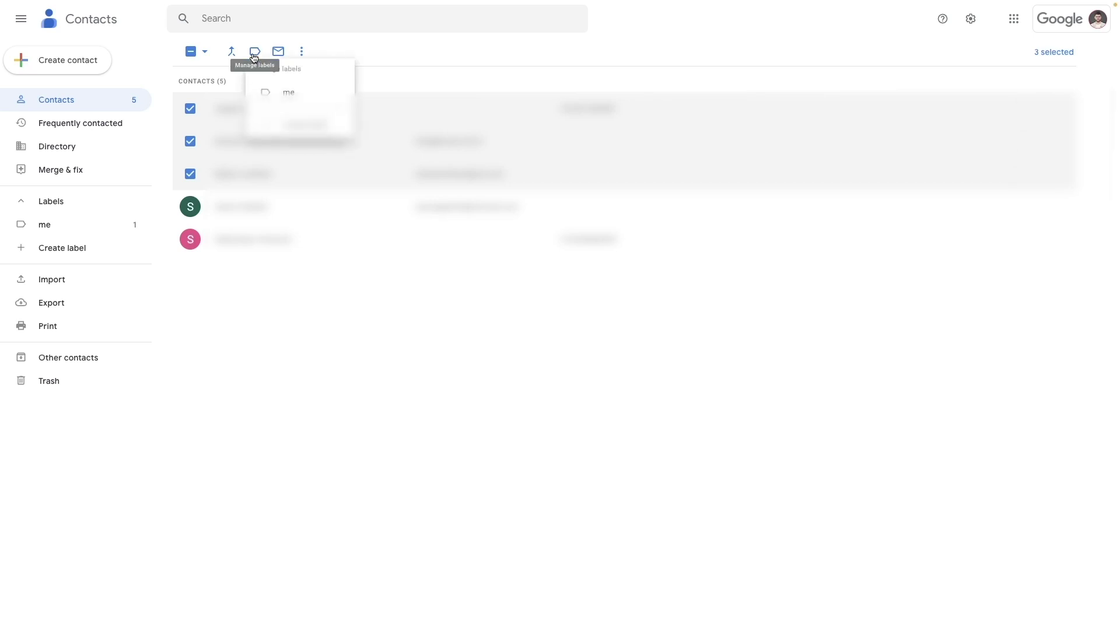
left_click(311, 125)
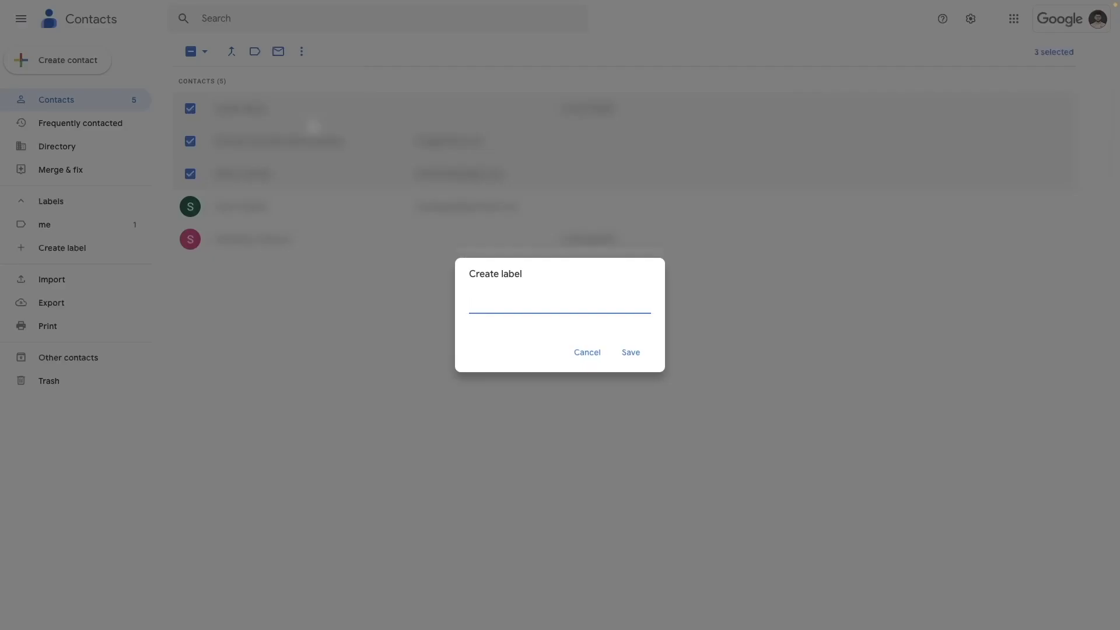
type("mygroup")
left_click(626, 351)
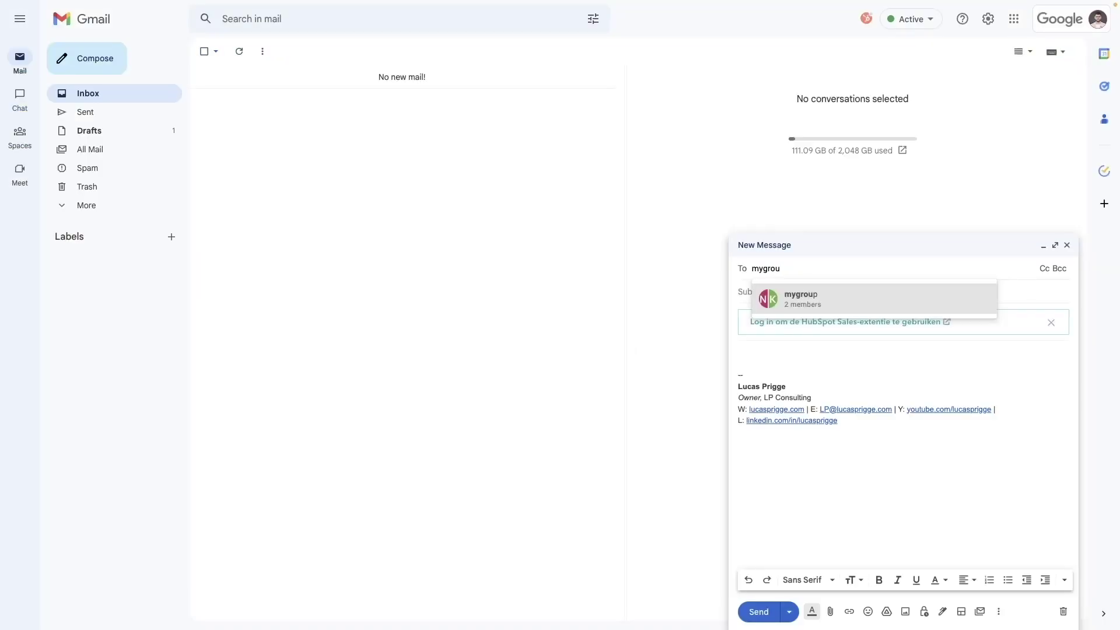